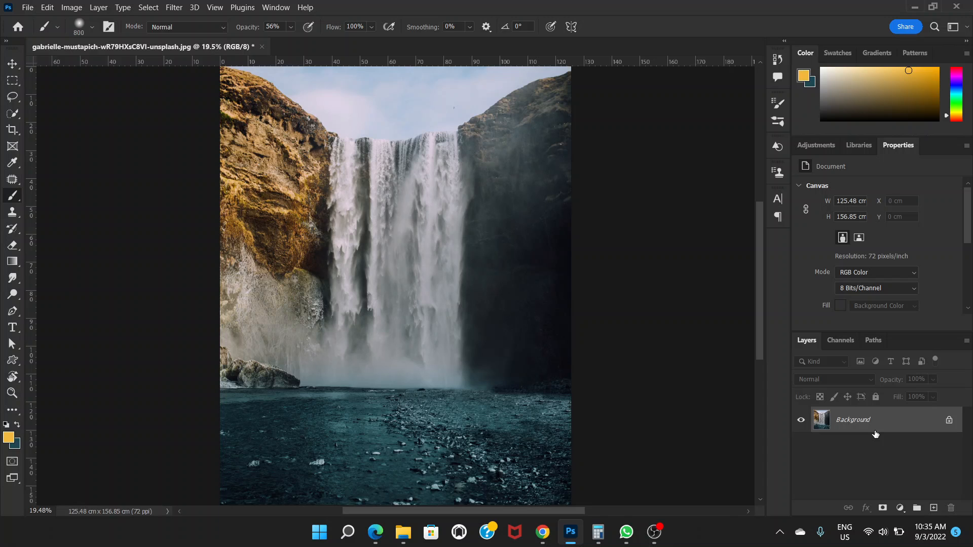
- Duplicate the Background layer and outline the whole waterfall on the copy with a freehand Lasso selection
key("ctrl+j")
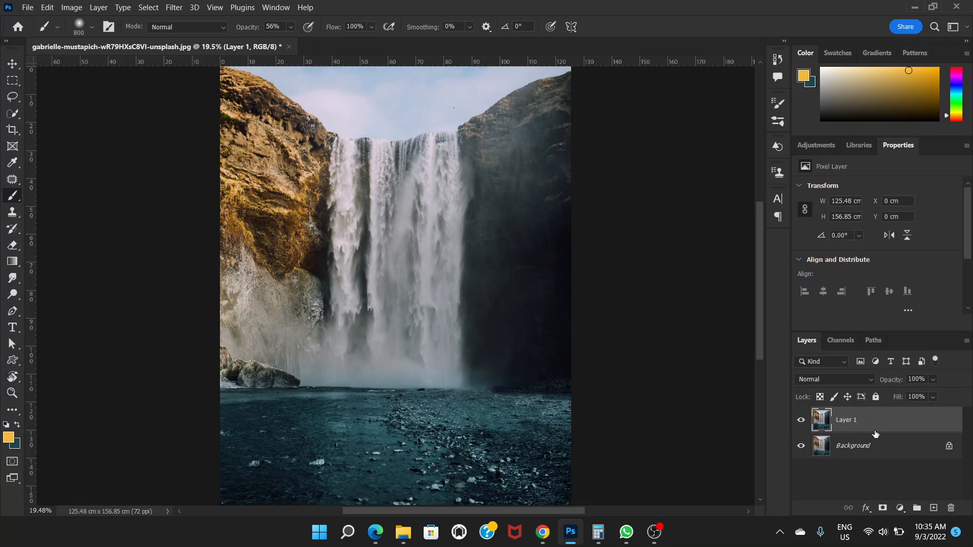
left_click(12, 96)
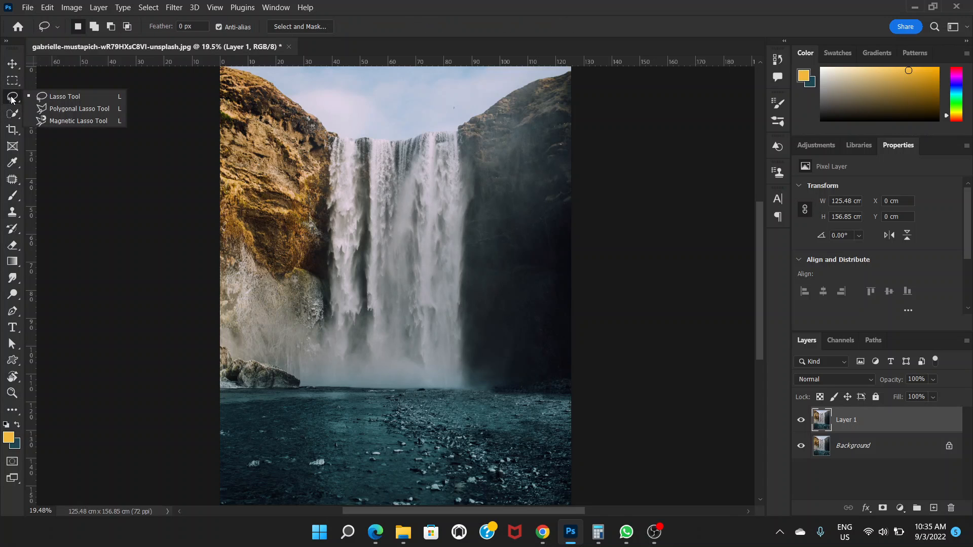
left_click(54, 97)
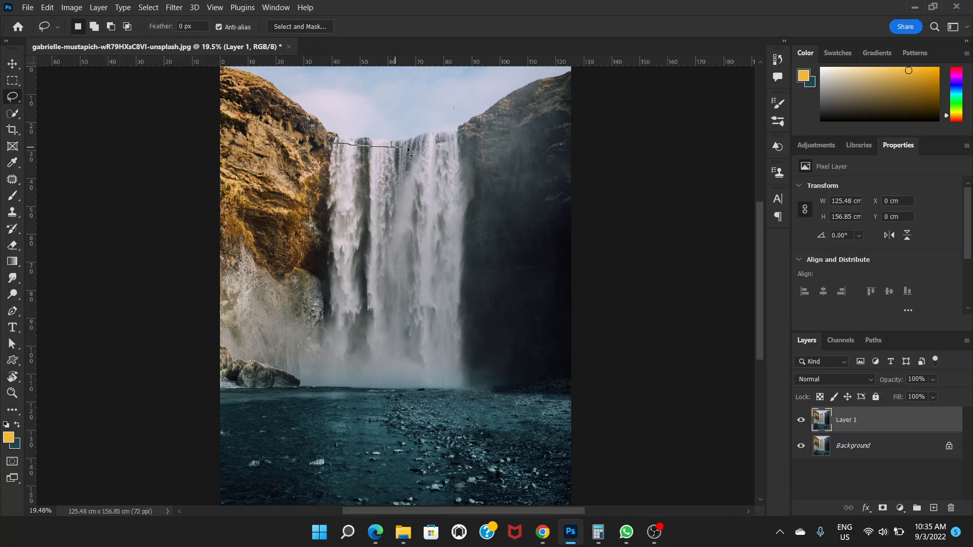
mouse_move(436, 140)
left_mouse_down()
mouse_move(457, 139)
mouse_move(471, 187)
mouse_move(469, 367)
left_mouse_up()
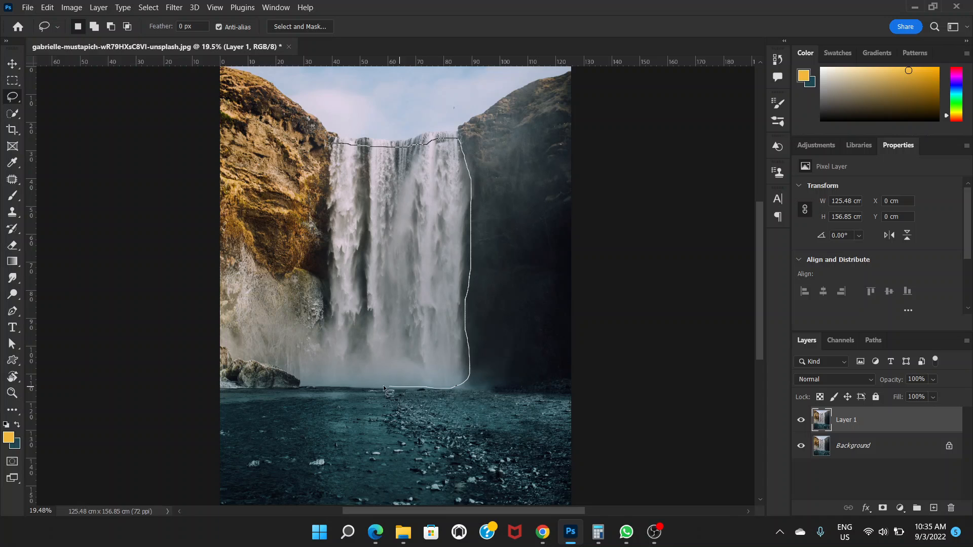
mouse_move(383, 388)
left_mouse_down()
mouse_move(321, 378)
mouse_move(327, 320)
left_mouse_up()
left_click_drag(324, 272, 322, 223)
left_click_drag(324, 184, 335, 145)
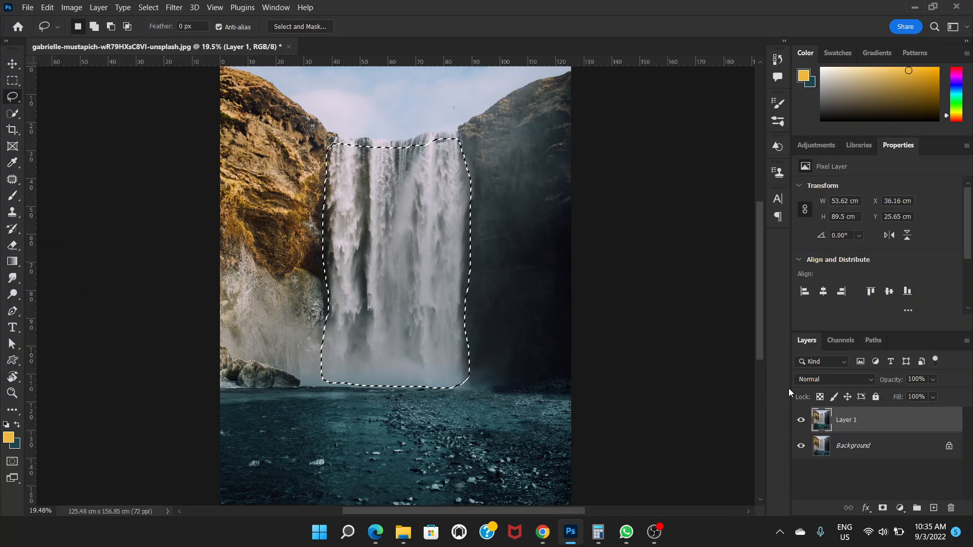
- Copy the selected waterfall to a new layer and hide both Layer 1 and the Background
key("ctrl+j")
left_click(800, 446)
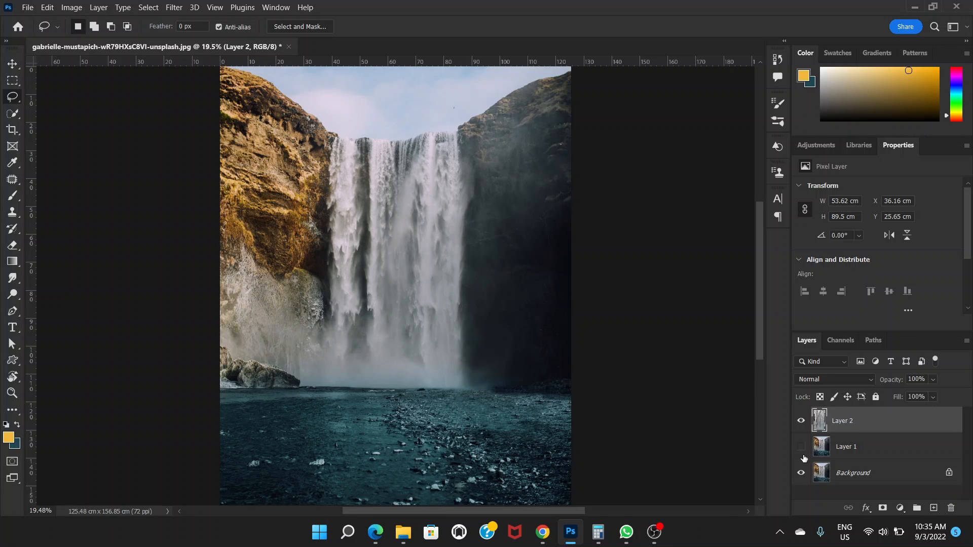
left_click(801, 473)
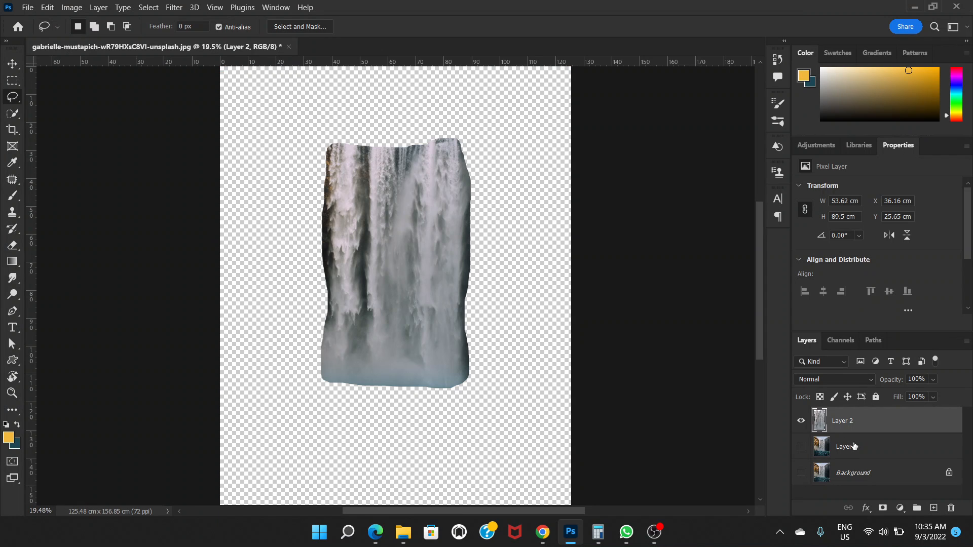
left_click(801, 448)
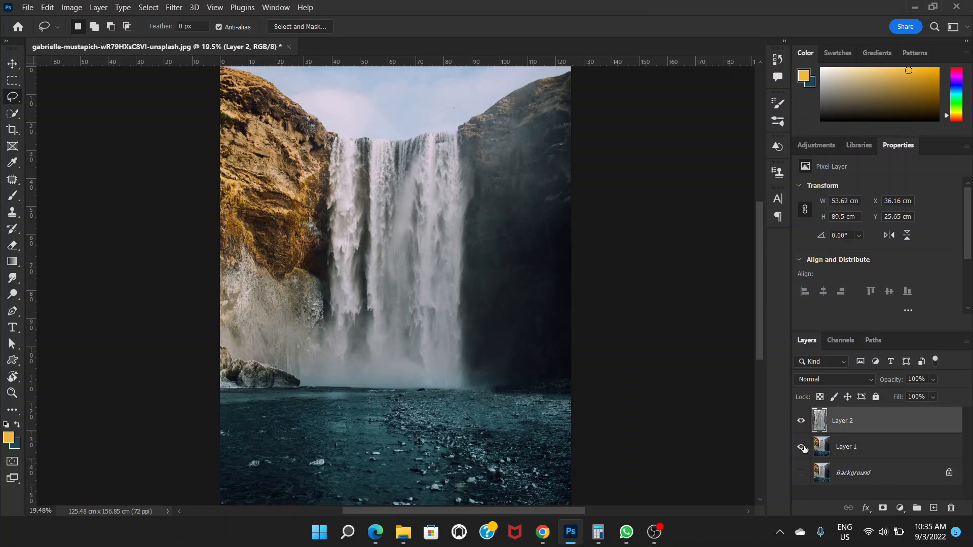
left_click(801, 447)
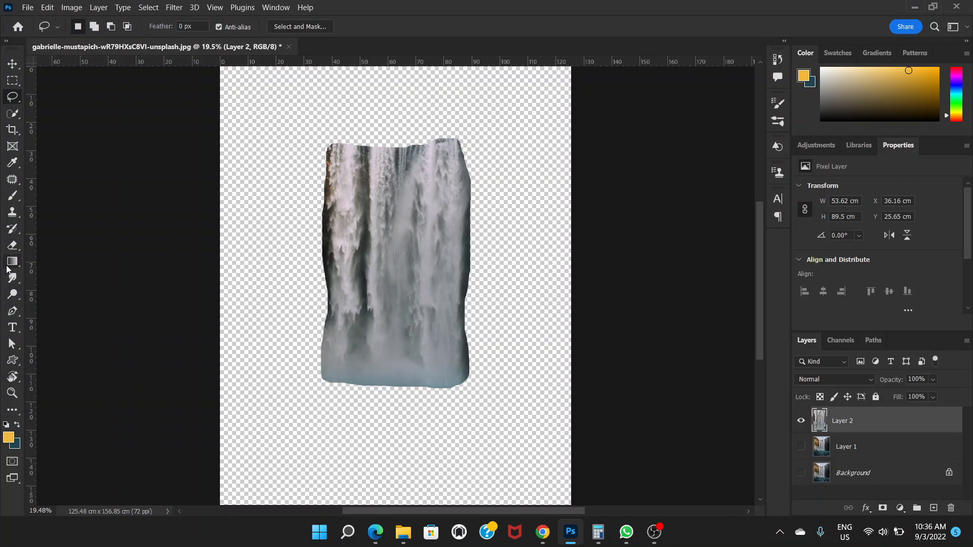
- Set up the Eraser Tool with a much softer brush hardness and 50% opacity
left_click(12, 247)
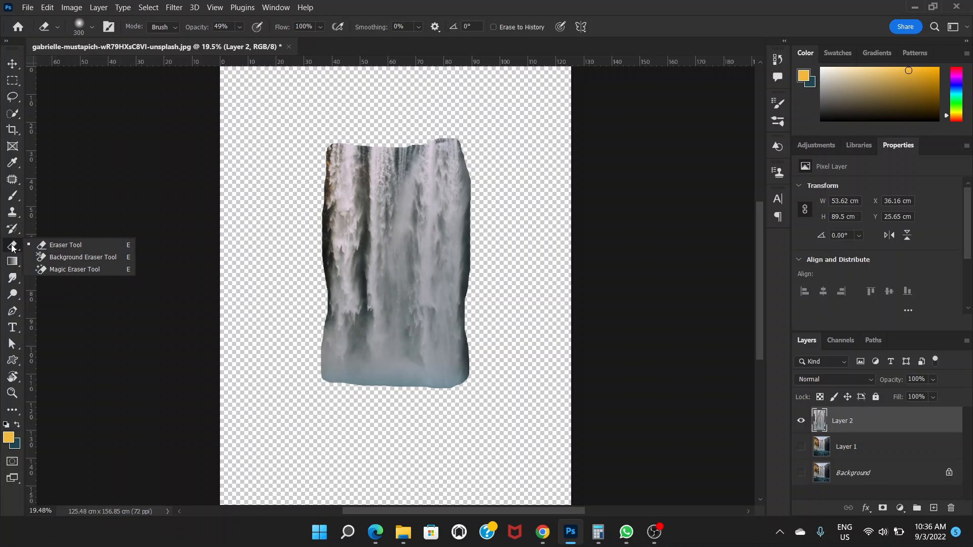
left_click(50, 246)
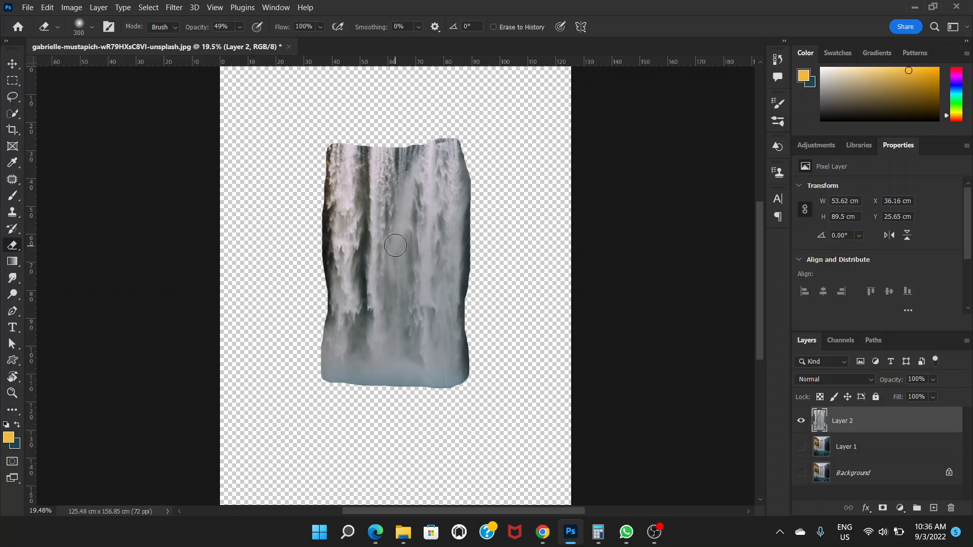
right_click(395, 245)
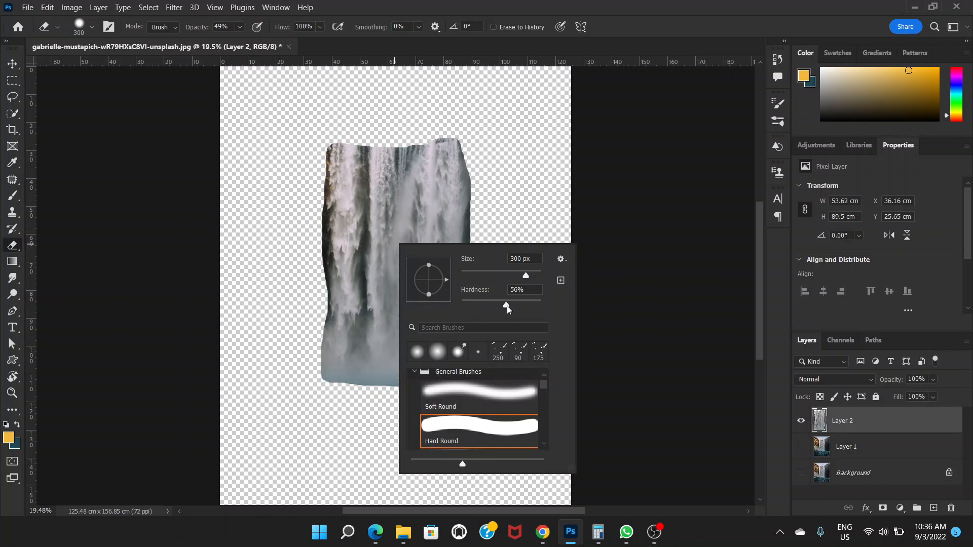
mouse_move(464, 306)
left_mouse_down()
mouse_move(473, 308)
mouse_move(464, 309)
left_mouse_up()
left_click(454, 309)
left_click(241, 29)
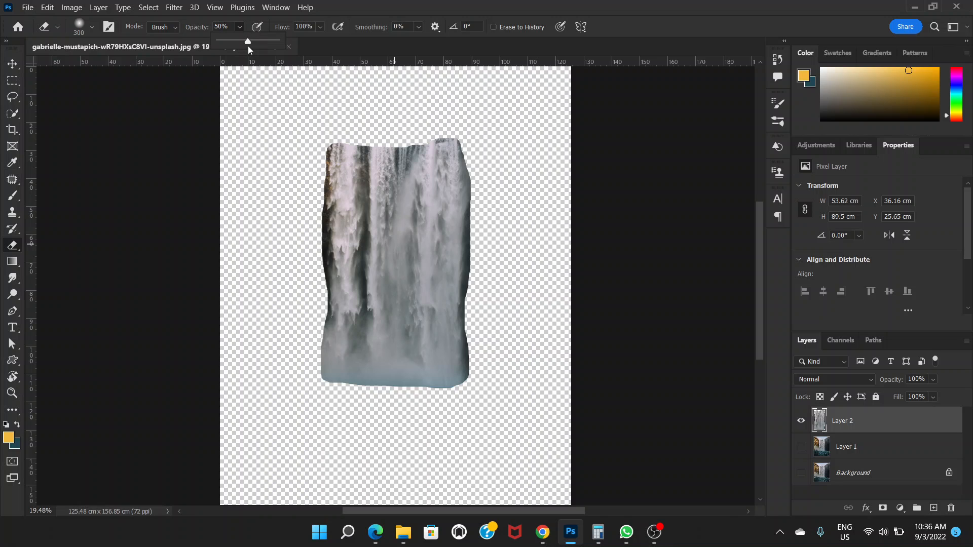
left_click(242, 26)
- Softly erase around the waterfall cutout's edges, enlarging the brush to 500 px for the bottom edge
mouse_move(317, 208)
left_mouse_down()
mouse_move(319, 303)
mouse_move(323, 154)
mouse_move(312, 229)
mouse_move(320, 376)
mouse_move(338, 393)
mouse_move(466, 388)
mouse_move(385, 397)
mouse_move(354, 393)
mouse_move(503, 392)
mouse_move(503, 371)
mouse_move(475, 356)
mouse_move(472, 376)
mouse_move(468, 290)
mouse_move(467, 372)
mouse_move(465, 148)
mouse_move(476, 253)
mouse_move(459, 404)
left_mouse_up()
mouse_move(316, 259)
left_mouse_down()
mouse_move(307, 335)
mouse_move(324, 375)
mouse_move(314, 197)
mouse_move(325, 146)
mouse_move(314, 177)
mouse_move(323, 143)
mouse_move(351, 133)
mouse_move(330, 140)
mouse_move(452, 131)
mouse_move(353, 140)
mouse_move(473, 156)
mouse_move(463, 155)
mouse_move(475, 166)
mouse_move(465, 227)
mouse_move(473, 252)
left_mouse_up()
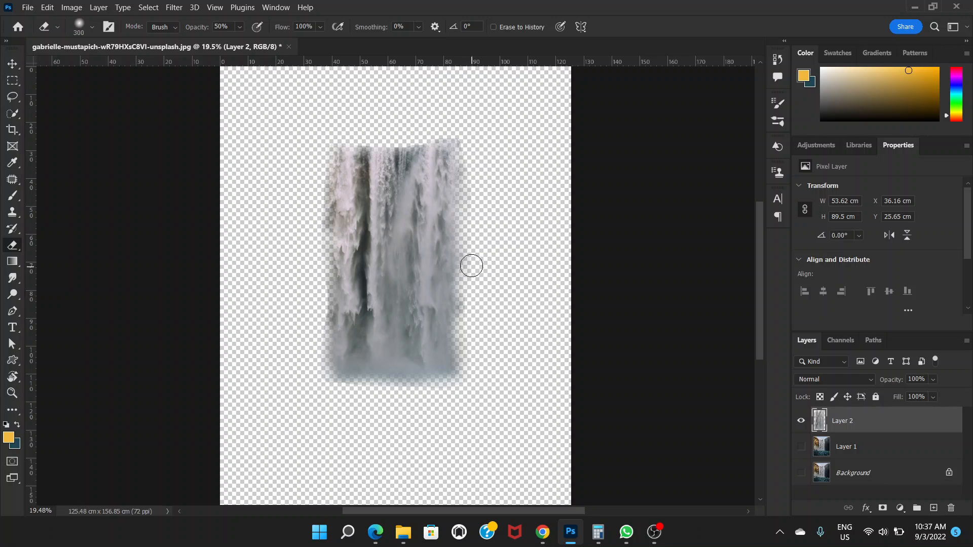
left_click(464, 196)
mouse_move(326, 208)
left_mouse_down()
mouse_move(326, 349)
mouse_move(350, 386)
mouse_move(376, 396)
mouse_move(337, 383)
mouse_move(439, 387)
left_mouse_up()
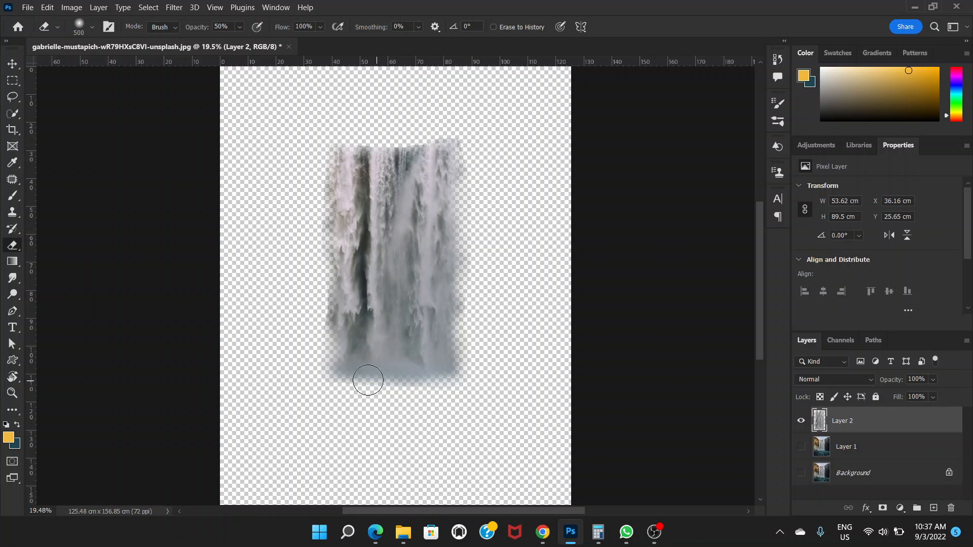
key("bracketright")
key("bracketright")
left_click(456, 383)
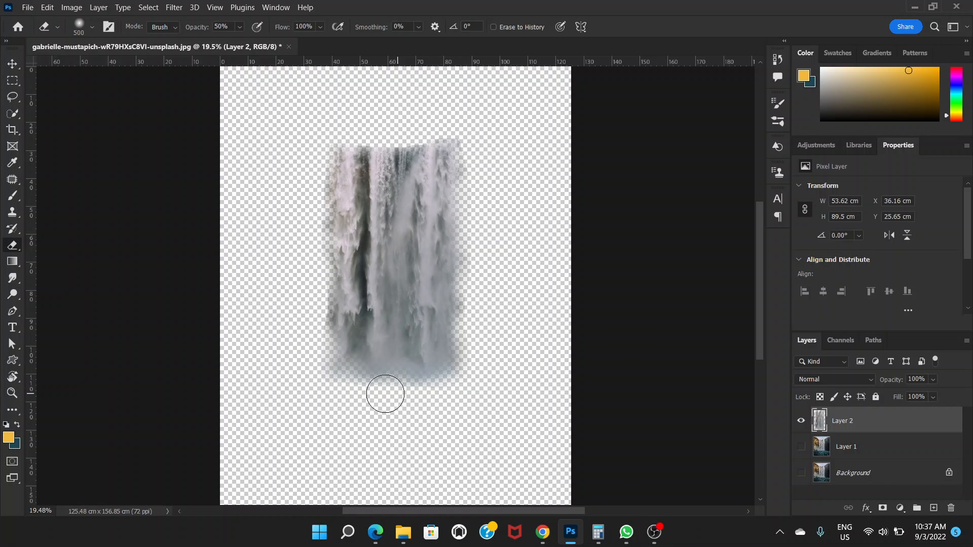
left_click_drag(449, 376, 397, 388)
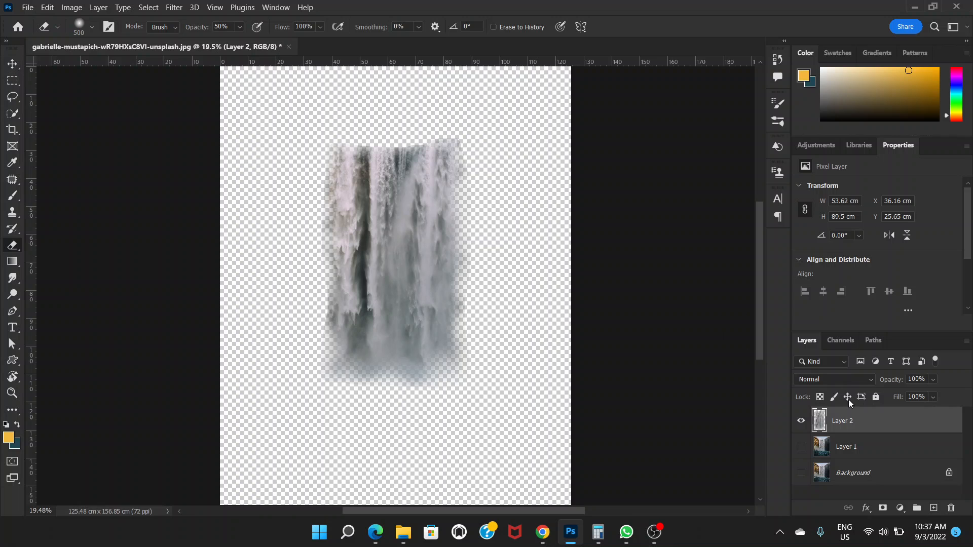
- Show Layer 1 and the Background again and convert Layer 2 to a smart object
left_click(801, 446)
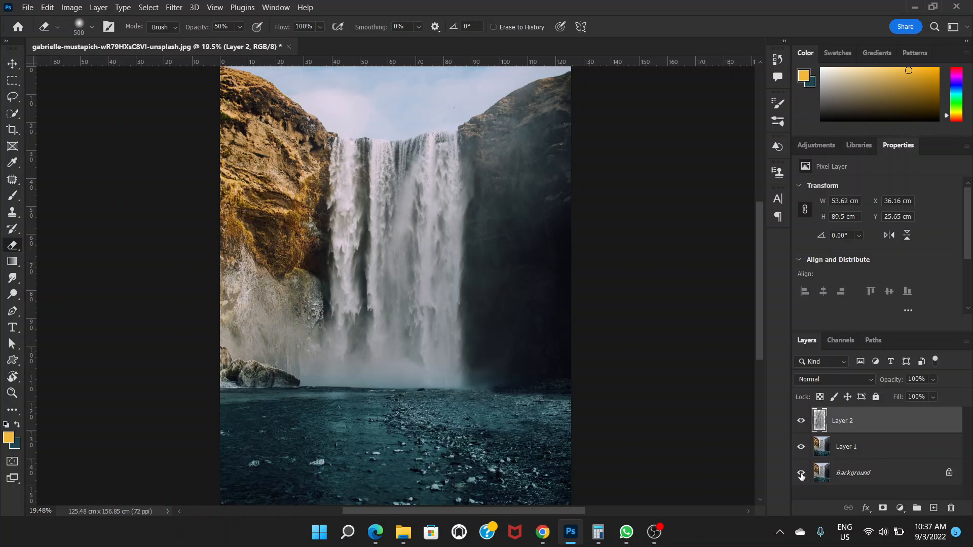
right_click(882, 424)
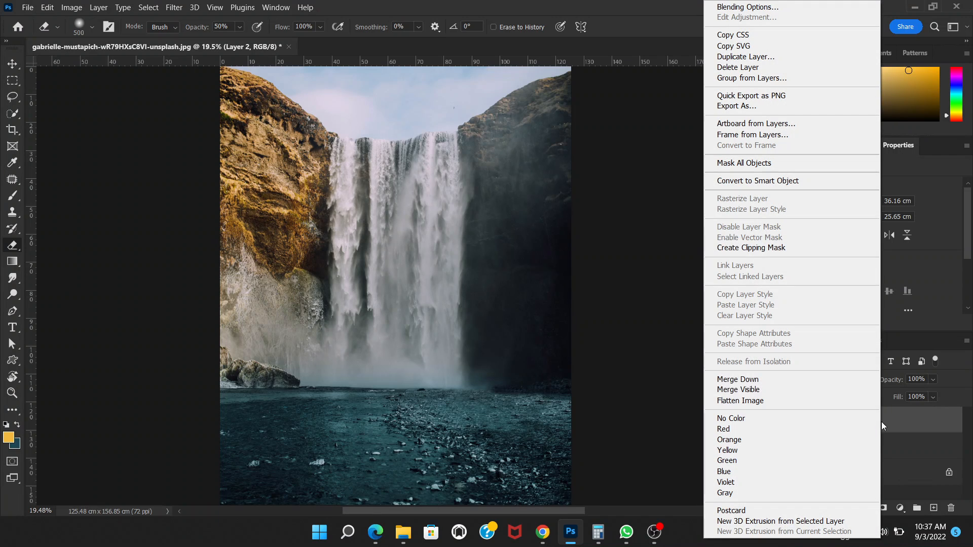
left_click(746, 181)
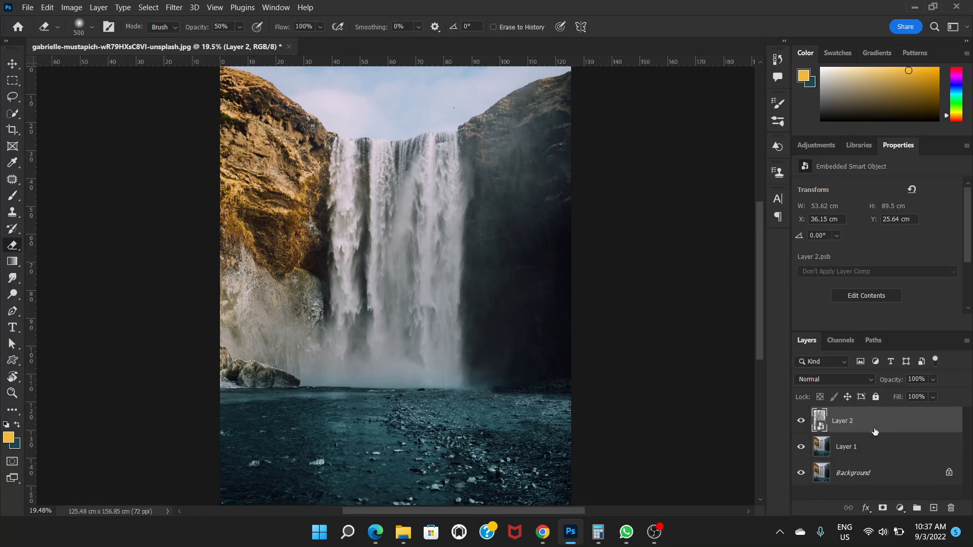
- Display the video timeline for the waterfall document
left_click(276, 9)
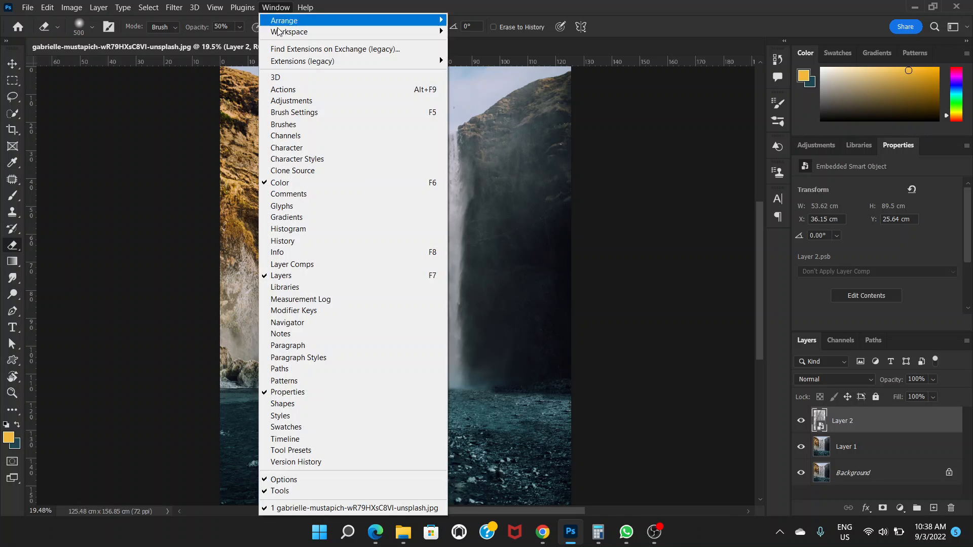
left_click(291, 439)
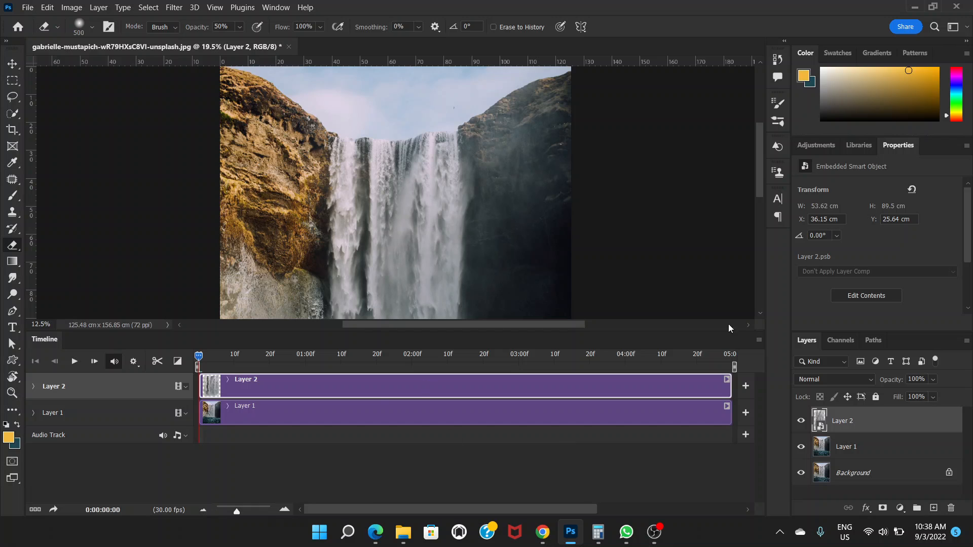
left_click(759, 340)
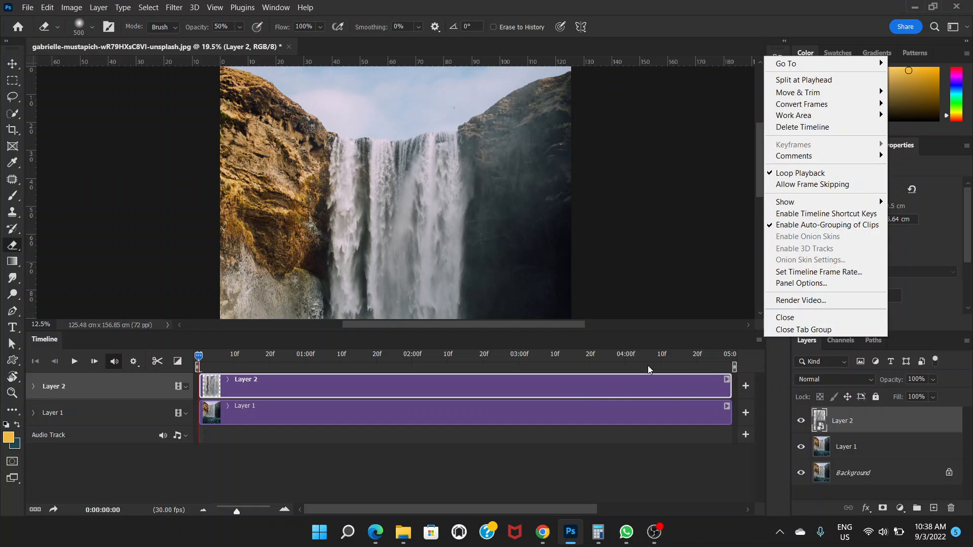
left_click(512, 460)
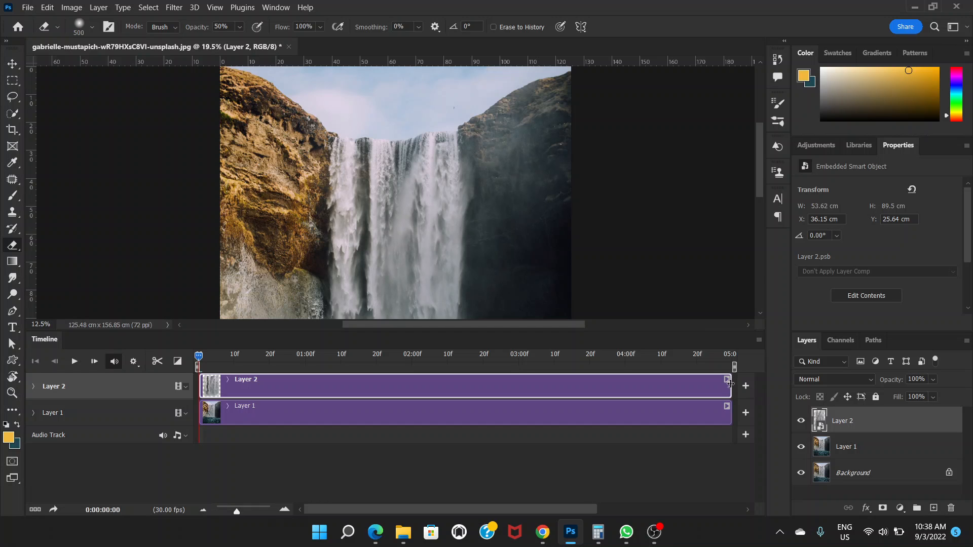
- Shorten the Layer 2 clip to end at 01:00 and add a Transform keyframe at its start
left_click_drag(729, 384, 309, 397)
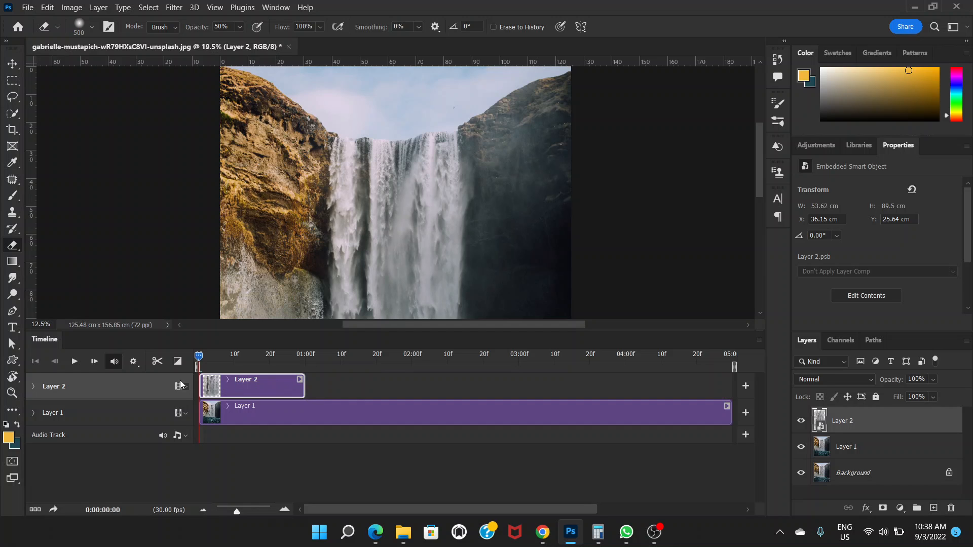
left_click(33, 387)
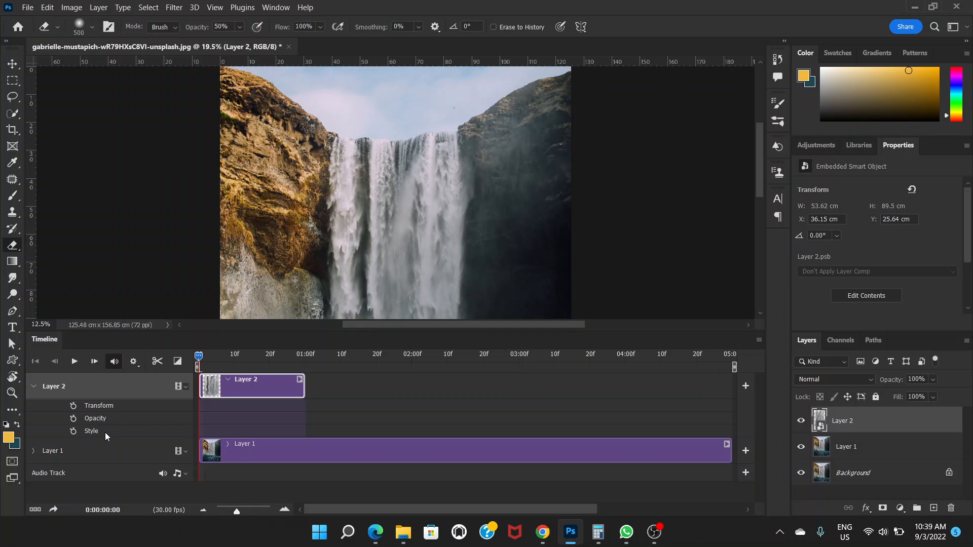
left_click(73, 406)
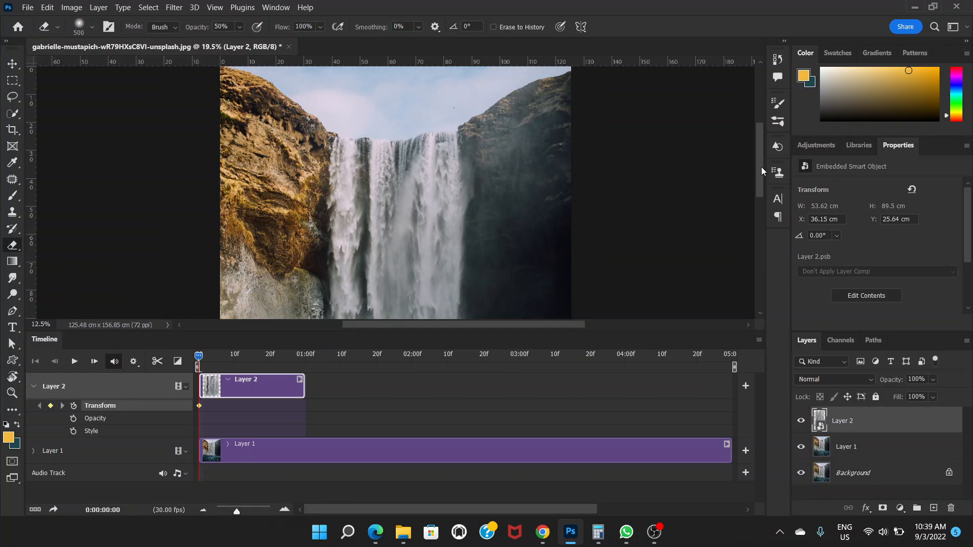
- At frame 17, stretch Layer 2 downward to about 141% height, keeping its width at 100%
left_click_drag(761, 166, 761, 180)
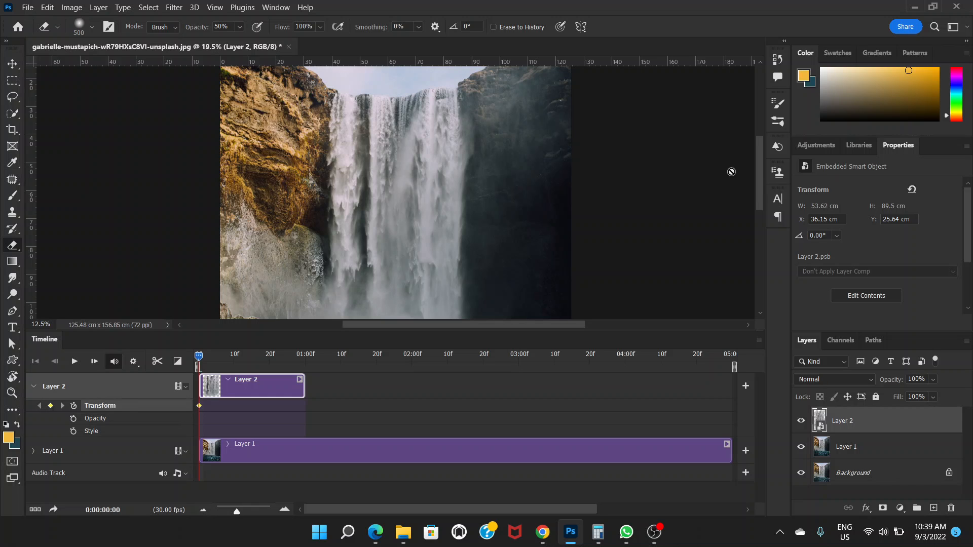
key("ctrl+minus")
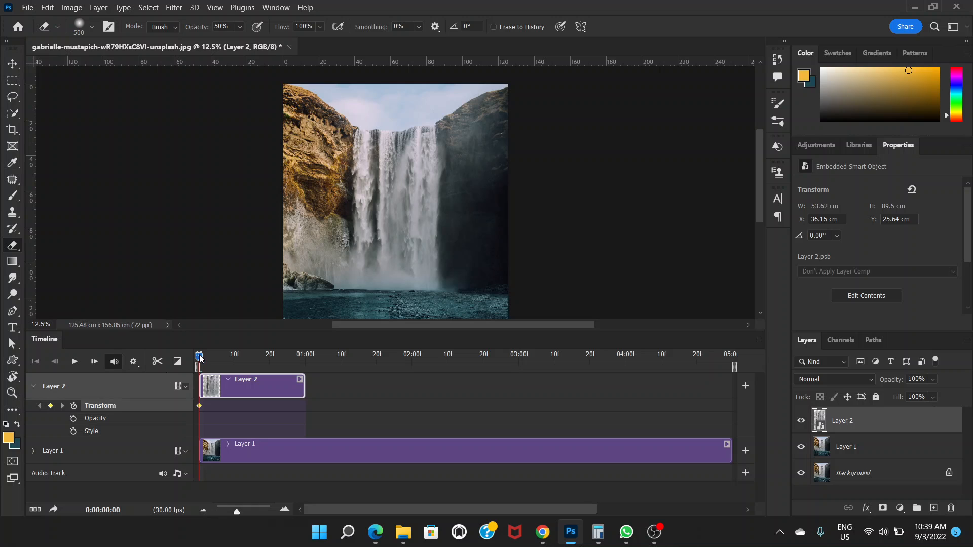
left_click_drag(199, 357, 259, 365)
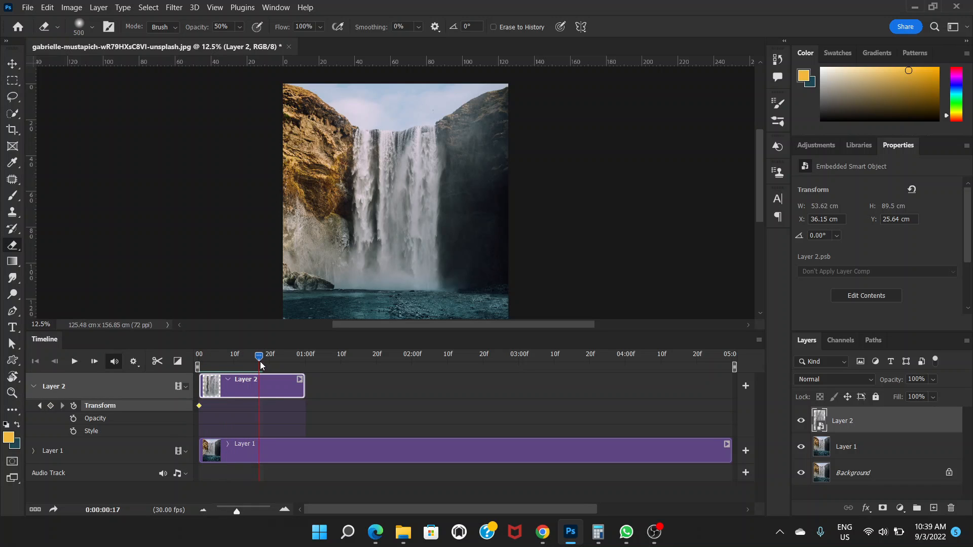
left_click(10, 65)
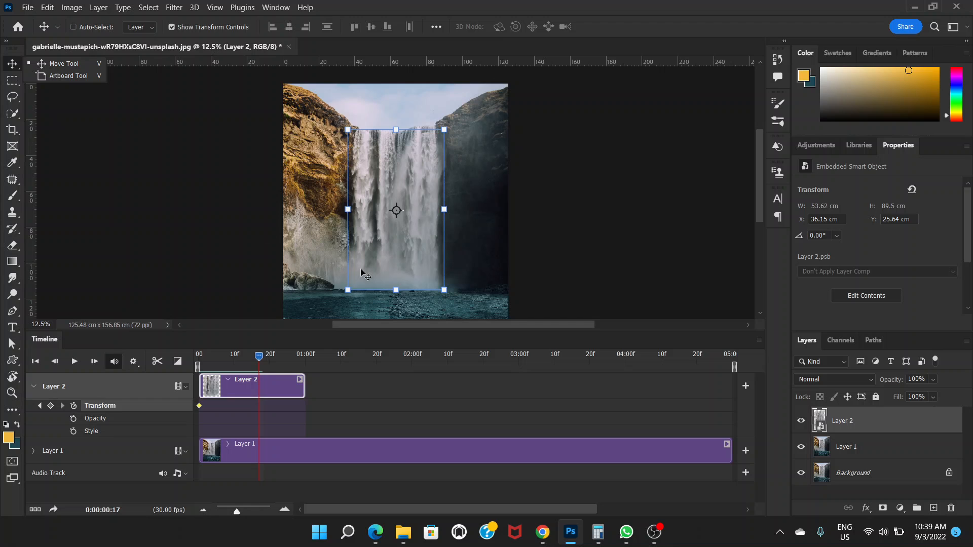
left_click(396, 291)
left_click_drag(396, 292, 397, 310)
scroll(758, 206, "down", 2)
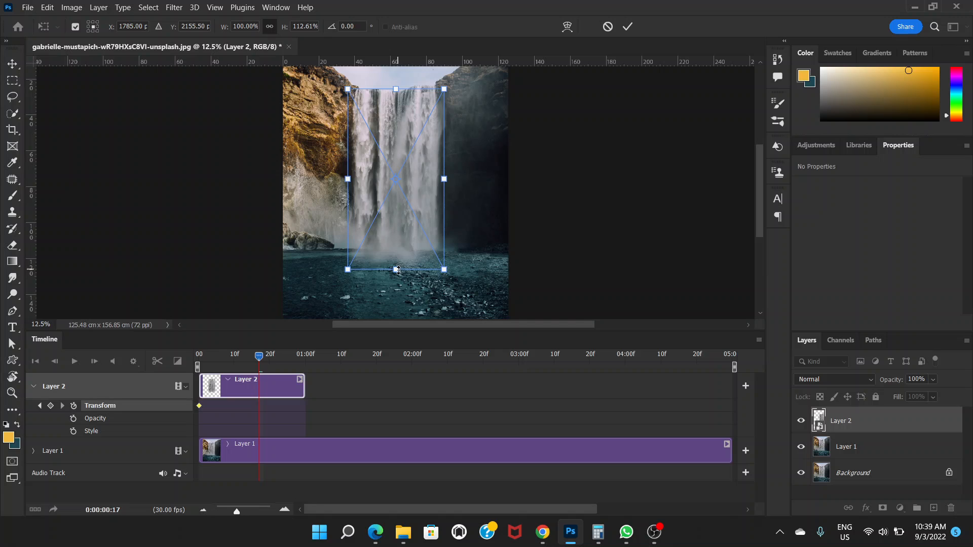
left_click_drag(398, 270, 402, 317)
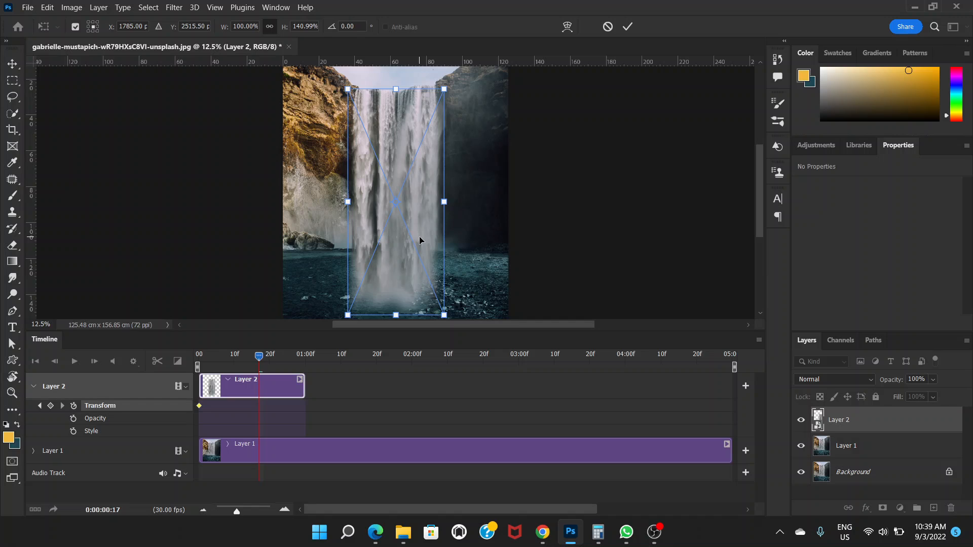
key("Return")
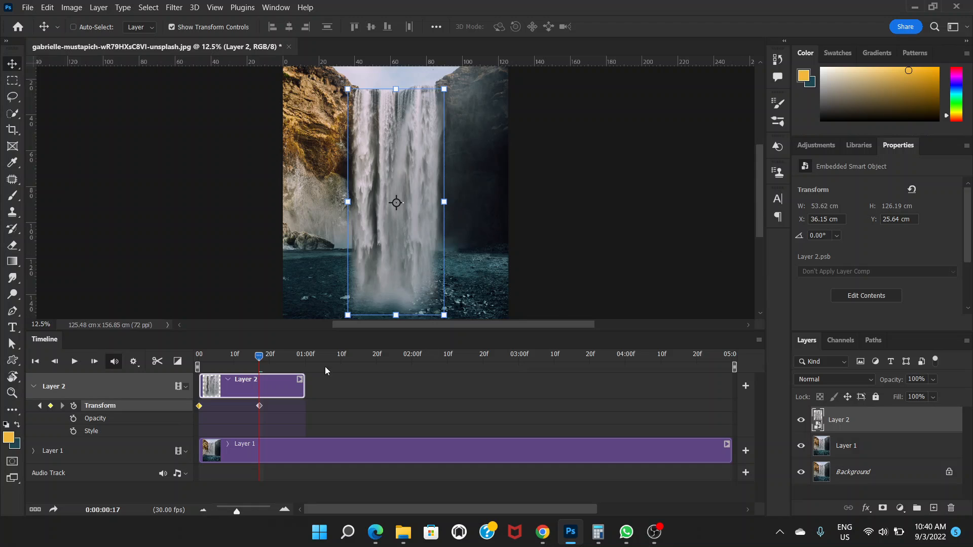
- Move Layer 2's second Transform keyframe to 01:00 and play the animation back from the start
left_click_drag(258, 359, 306, 361)
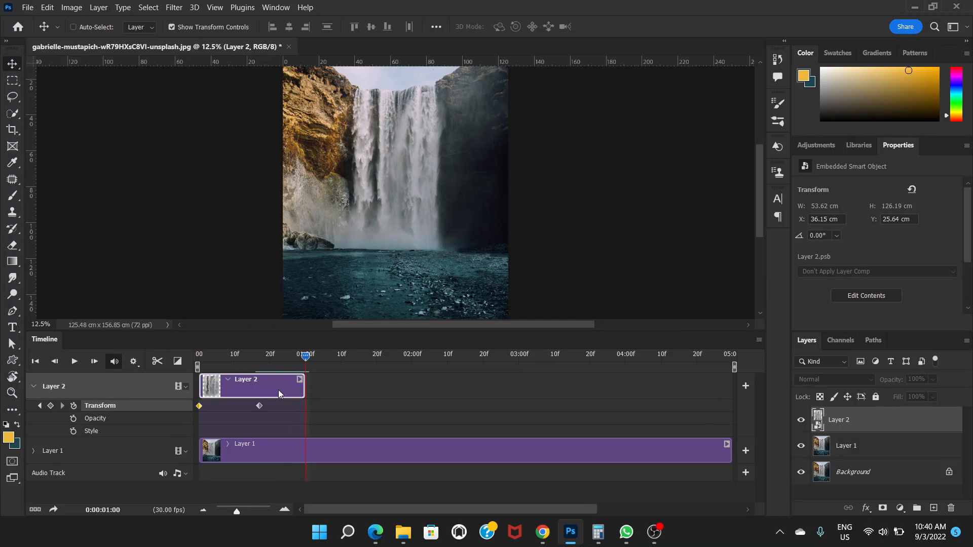
left_click_drag(259, 405, 304, 406)
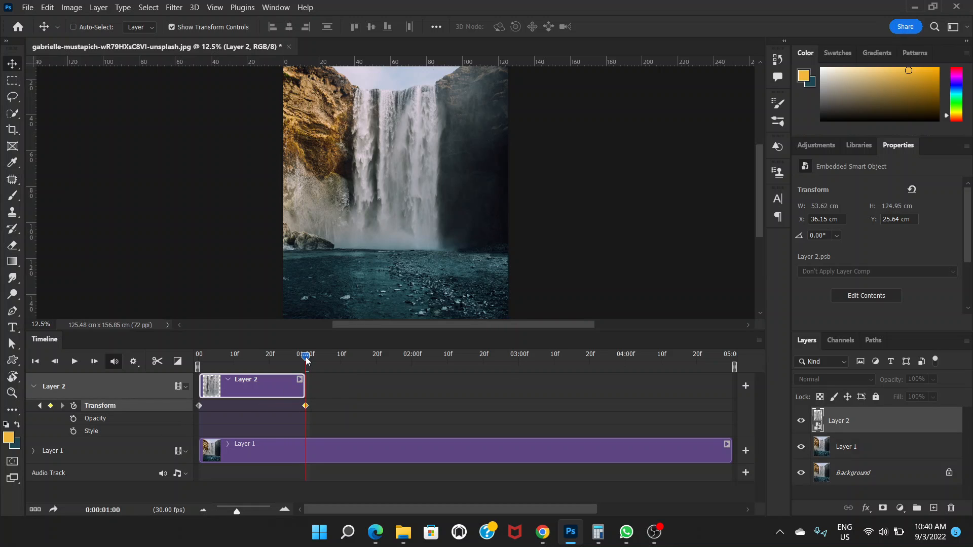
left_click_drag(305, 357, 177, 365)
left_click(71, 362)
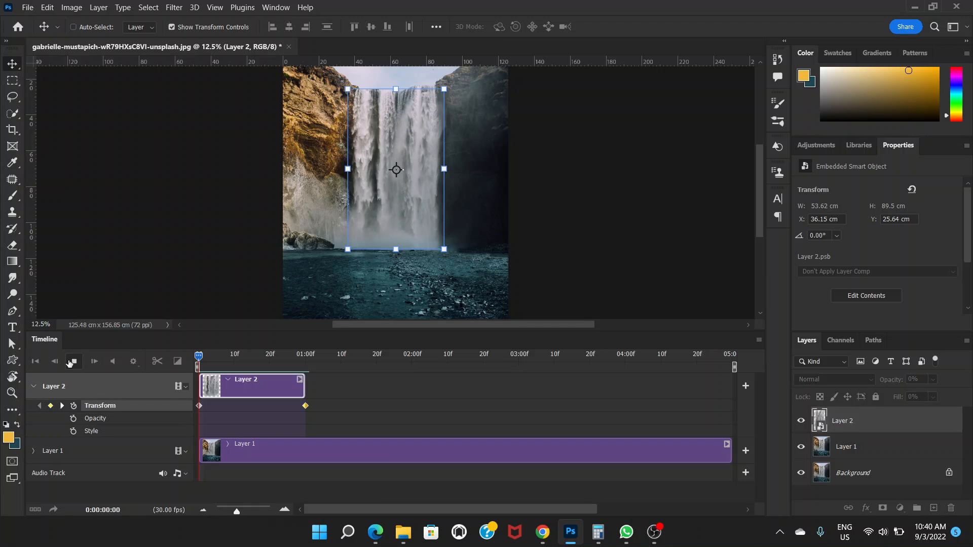
left_click(71, 362)
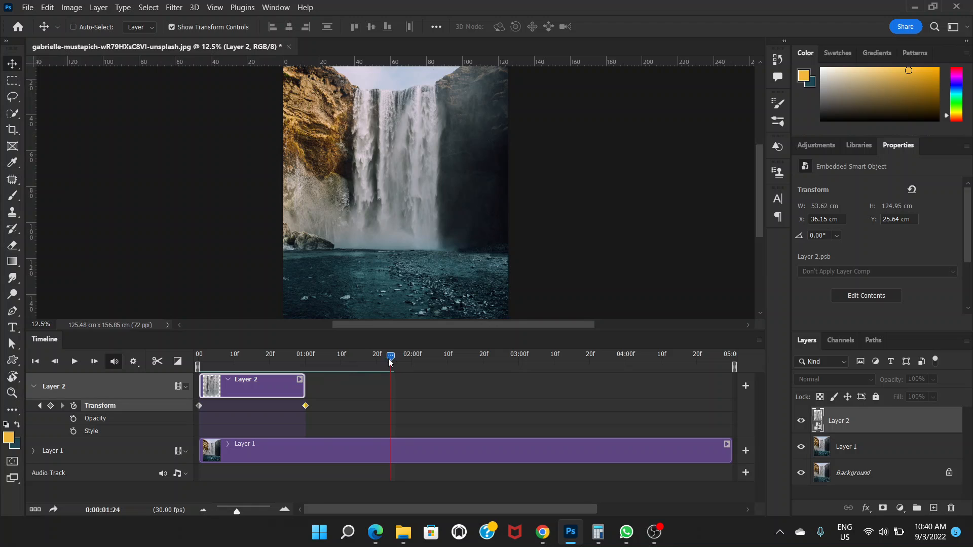
left_click_drag(390, 356, 266, 357)
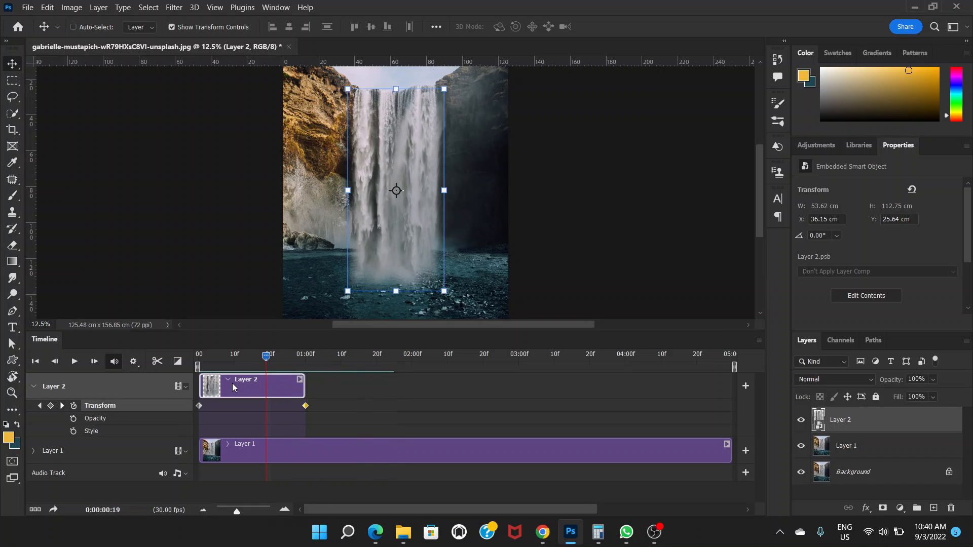
- Apply a Fade transition to both the beginning and the end of the Layer 2 clip
left_click(177, 362)
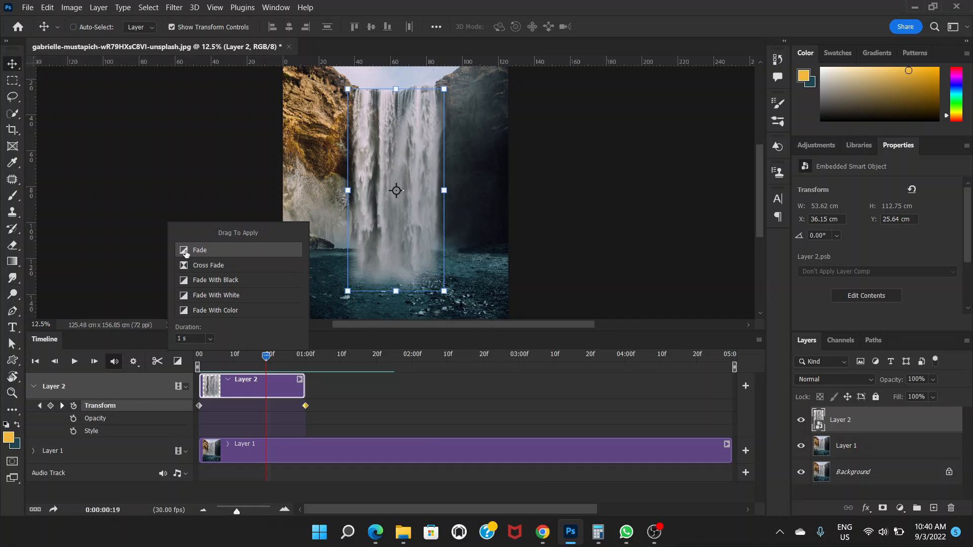
left_click_drag(185, 257, 217, 397)
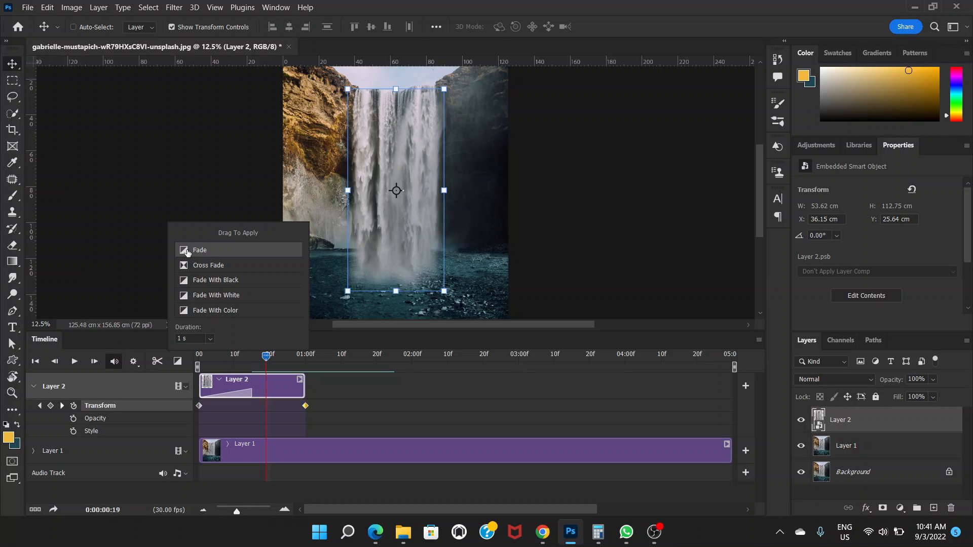
left_click_drag(187, 252, 275, 398)
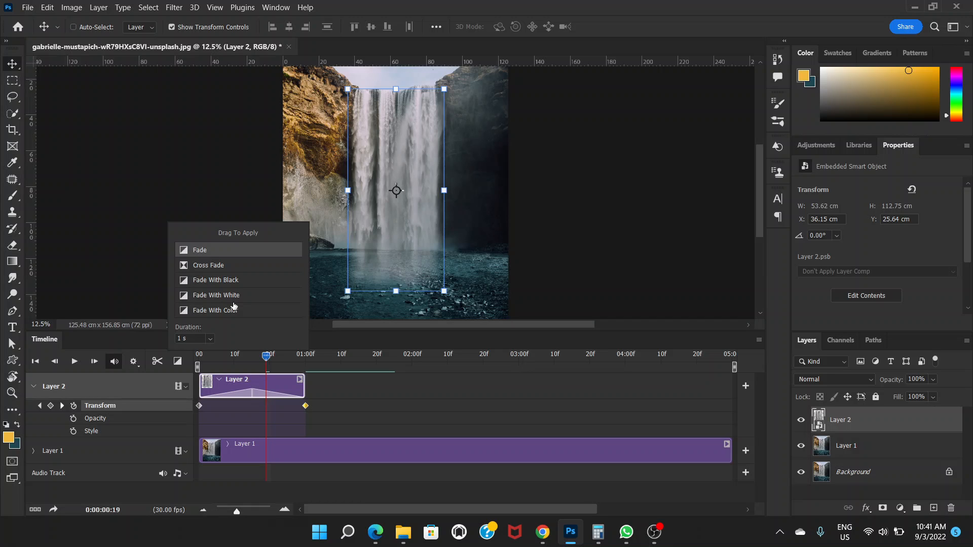
left_click_drag(213, 352, 199, 367)
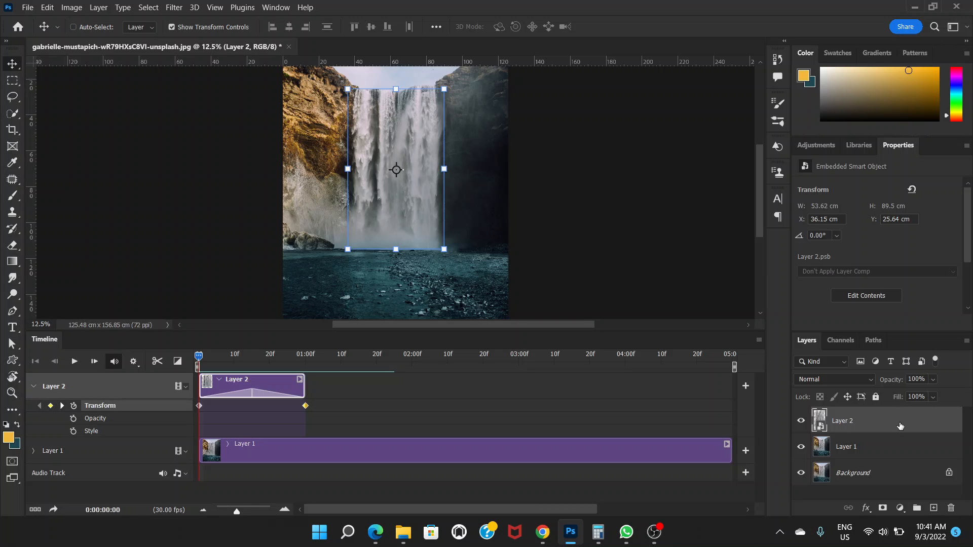
- Put Layer 2 in its own group and collapse the group
key("ctrl")
key("ctrl+g")
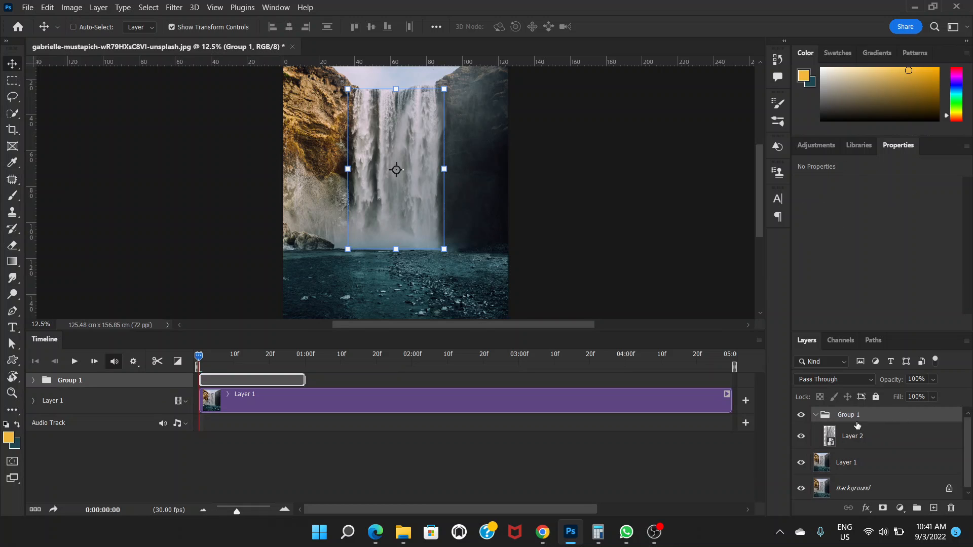
left_click(815, 416)
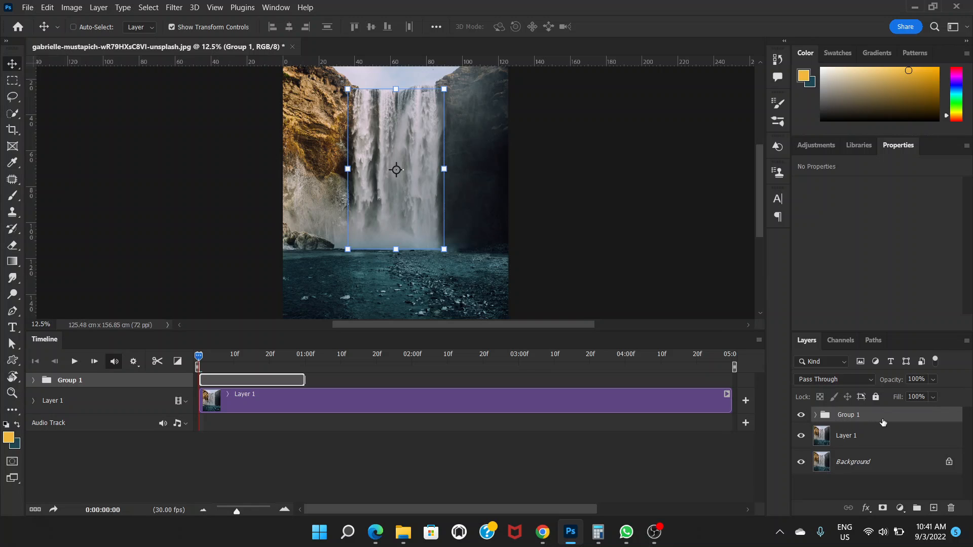
- Make five successive duplicates of Group 1, starting each about half a second after the previous one so the clips overlap up to about 03:16
key("ctrl+j")
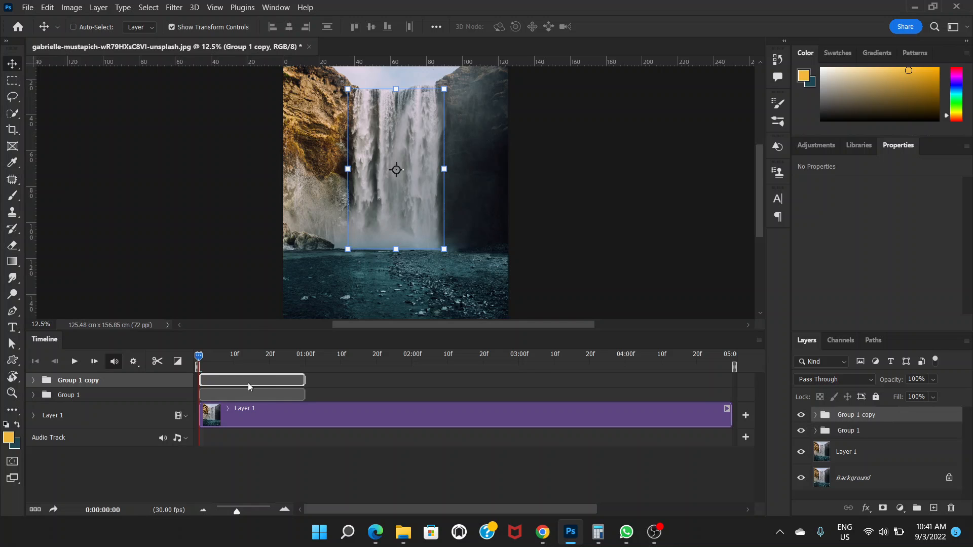
left_click_drag(250, 376, 303, 383)
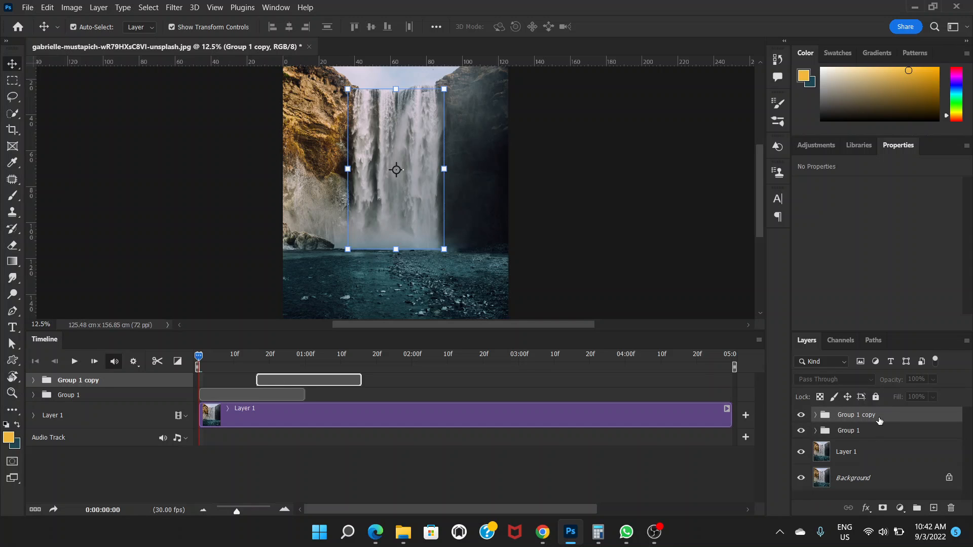
key("ctrl+j")
left_click_drag(260, 378, 311, 384)
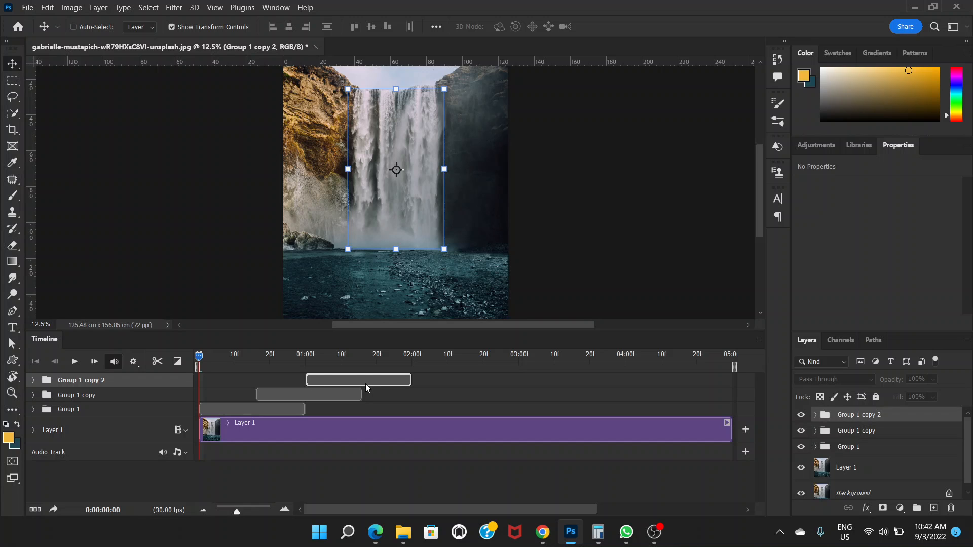
key("ctrl+j")
left_click_drag(331, 383, 389, 383)
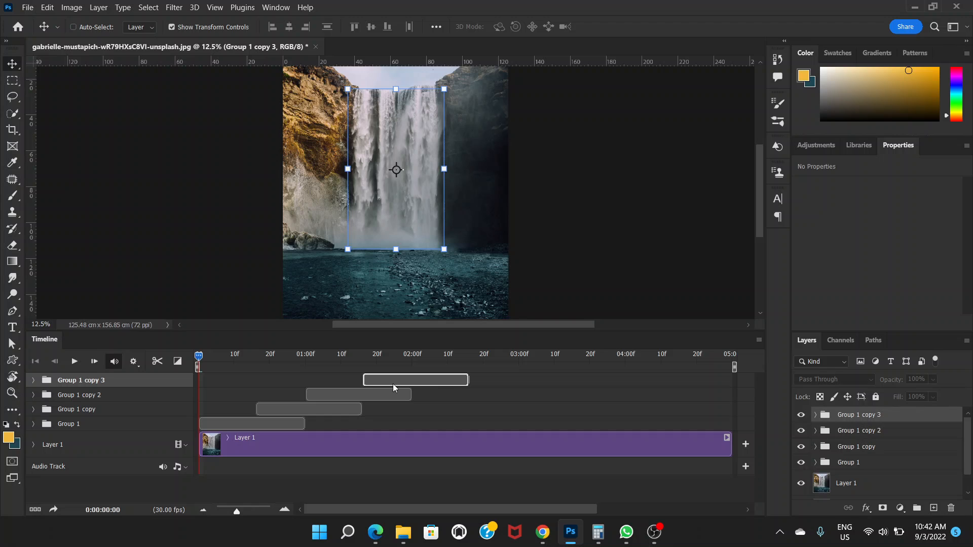
key("ctrl+j")
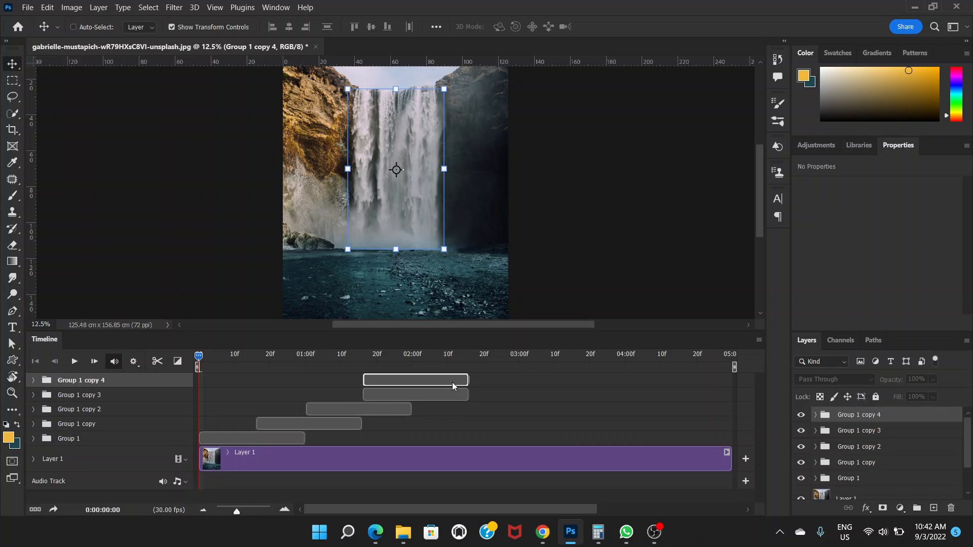
left_click_drag(387, 376, 440, 375)
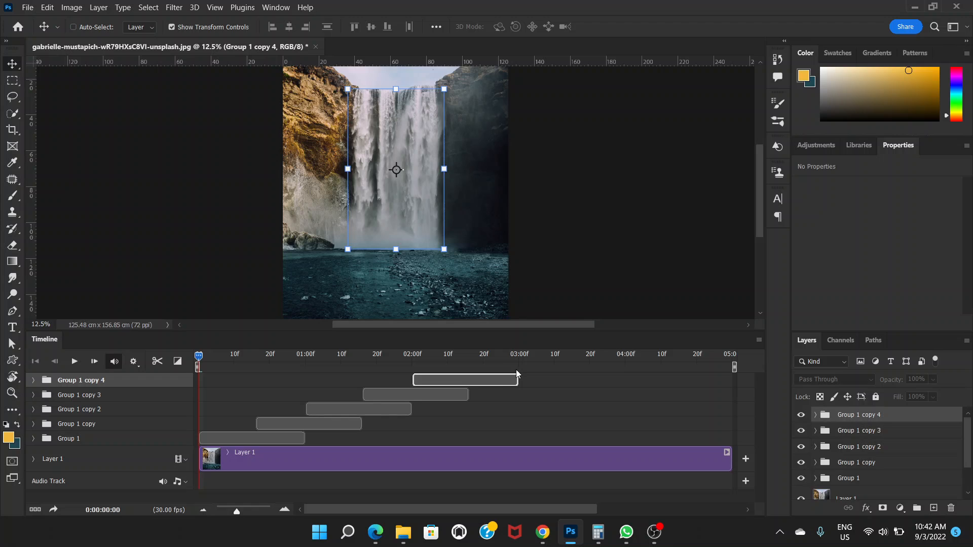
key("ctrl+j")
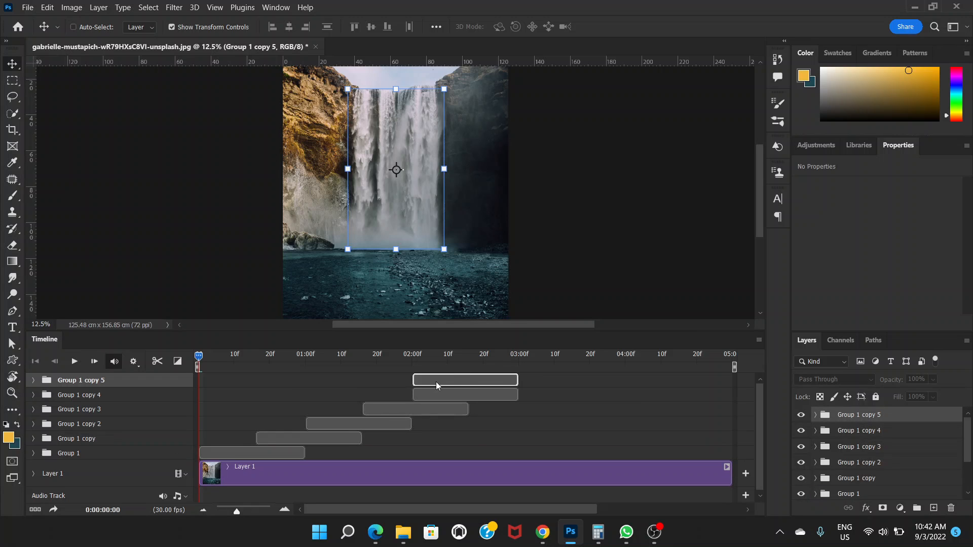
left_click_drag(435, 381, 497, 383)
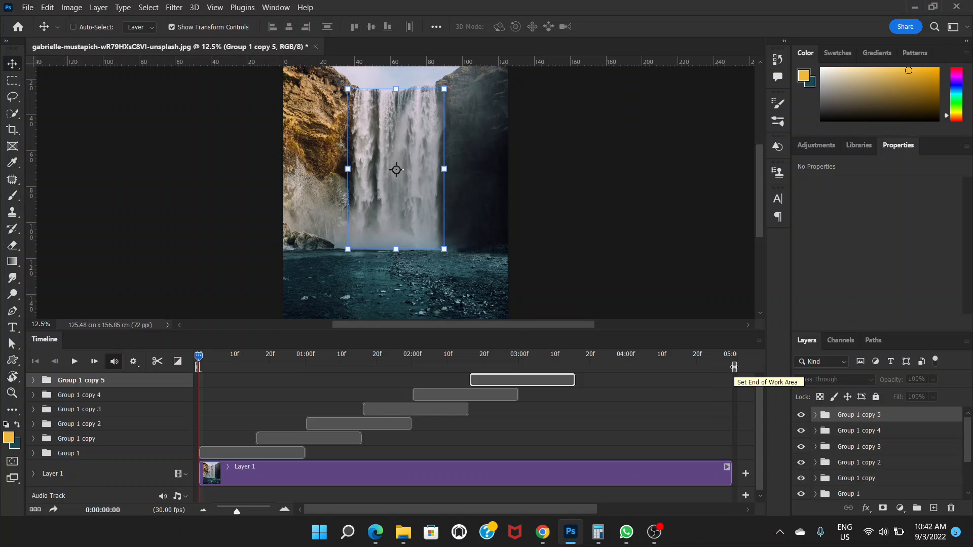
- End the work area at 03:00 and place a duplicate of Group 1 copy 5 across the timeline's start, ending at about frame 14
left_click_drag(733, 365, 524, 367)
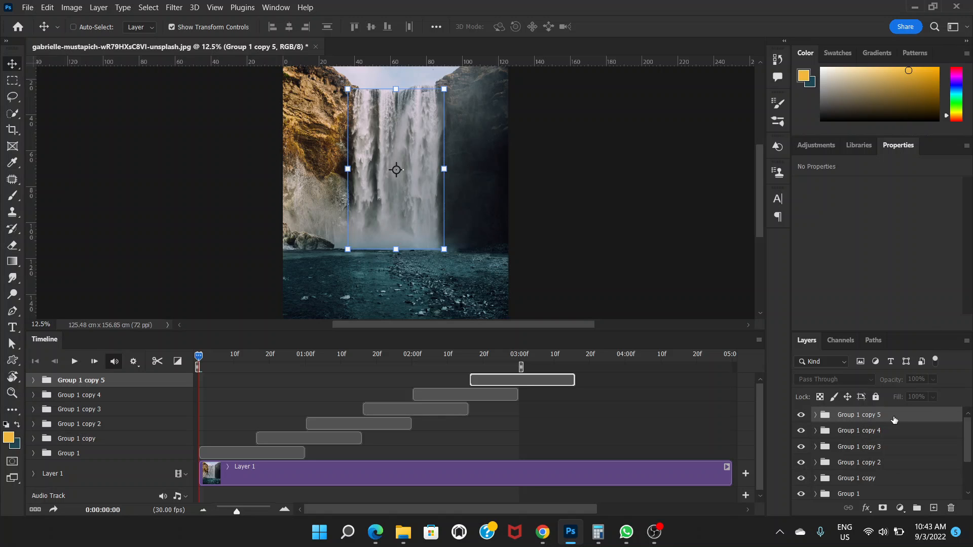
key("ctrl+j")
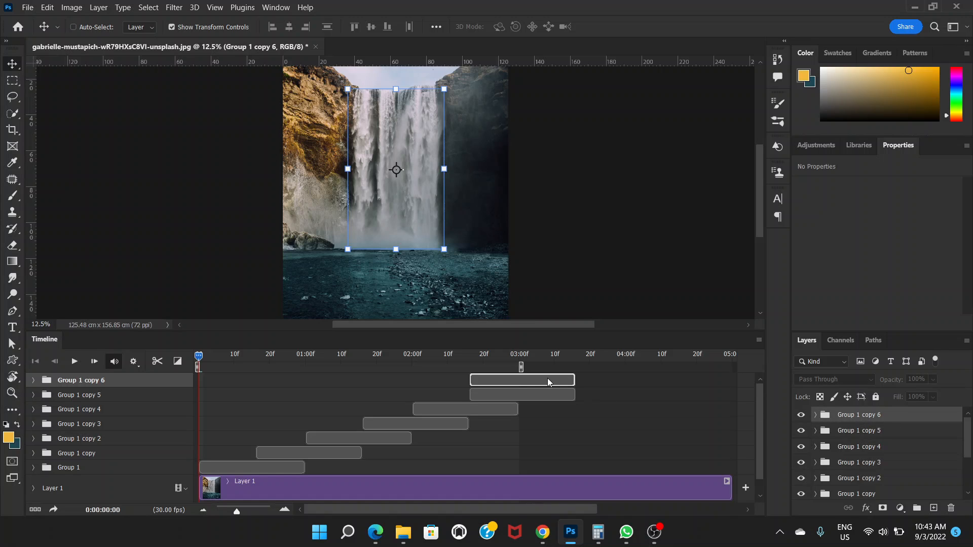
left_click_drag(543, 381, 214, 380)
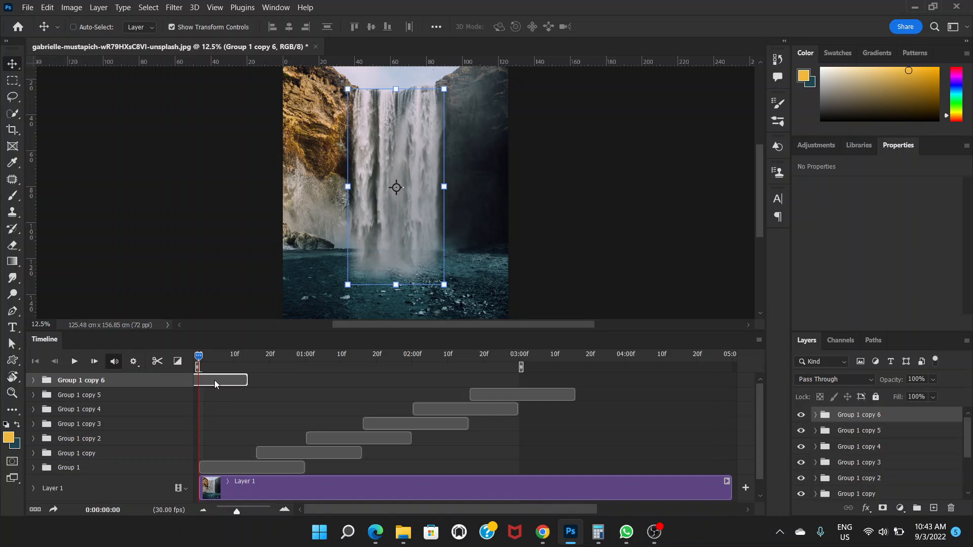
left_click(33, 380)
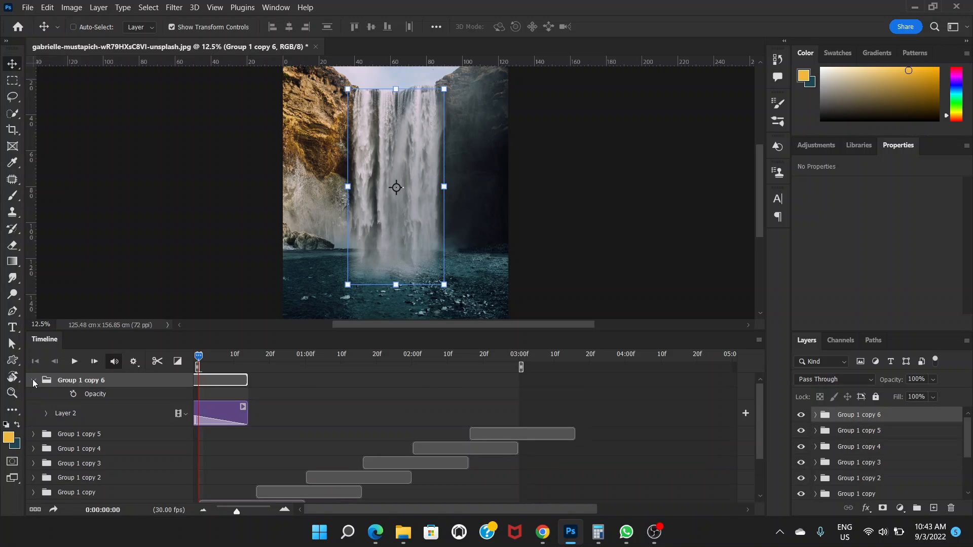
mouse_move(214, 381)
left_mouse_down()
mouse_move(225, 381)
mouse_move(213, 381)
left_mouse_up()
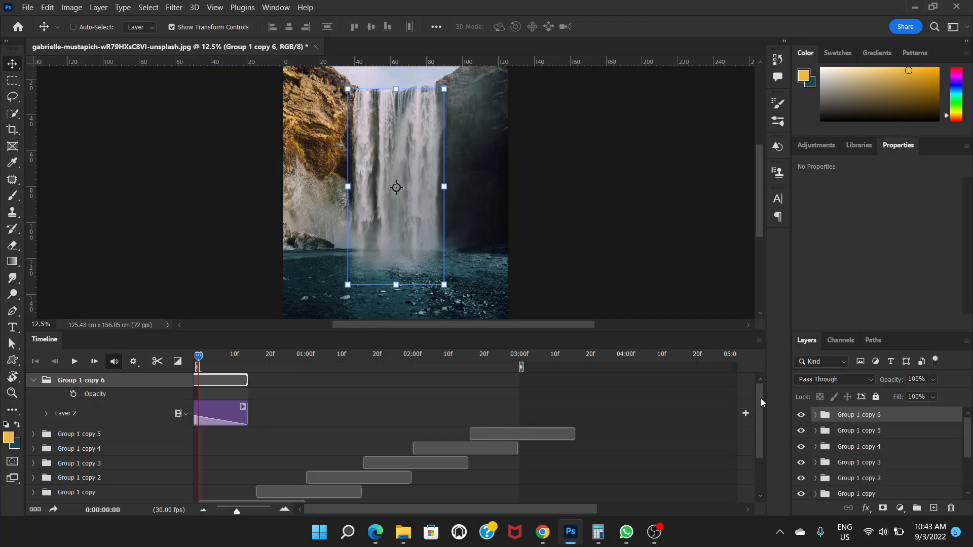
- Duplicate Layer 1, put the copy above all the groups and trim its clip to end at 03:00
mouse_move(756, 403)
left_mouse_down()
mouse_move(758, 416)
mouse_move(759, 391)
left_mouse_up()
left_click_drag(969, 438, 968, 469)
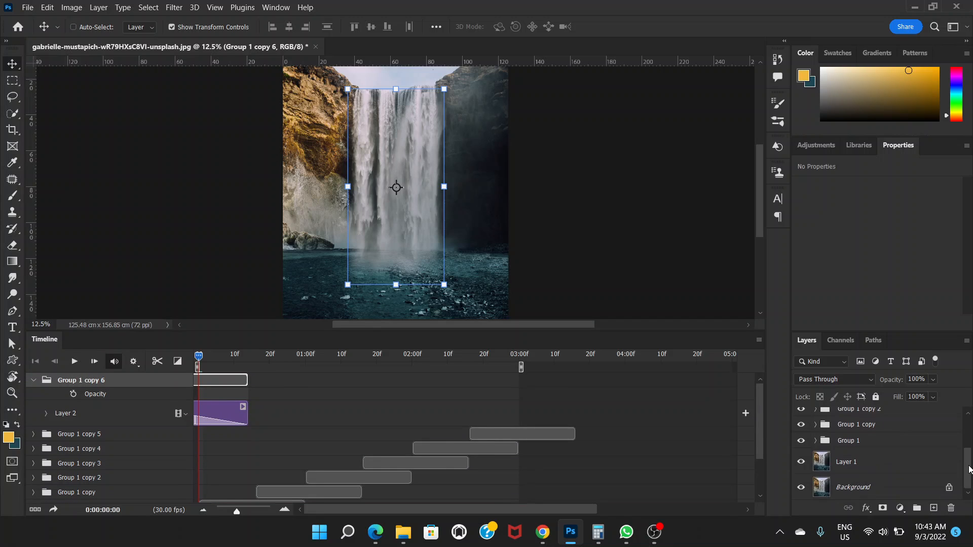
left_click(876, 463)
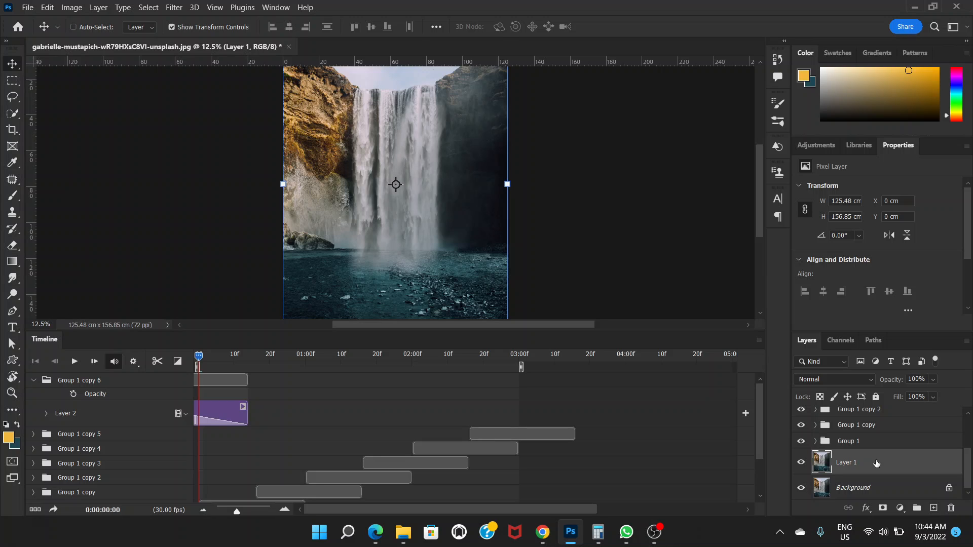
key("ctrl+j")
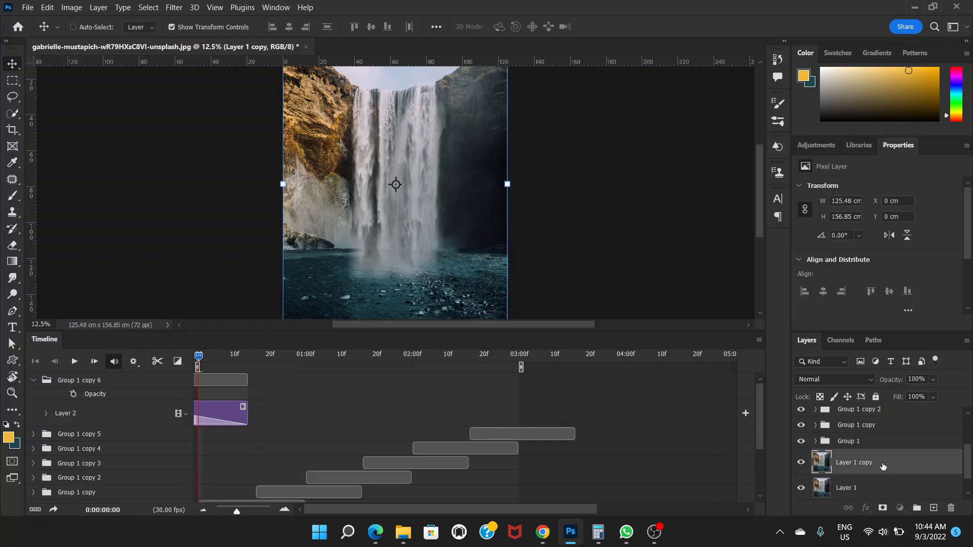
left_click_drag(883, 467, 882, 408)
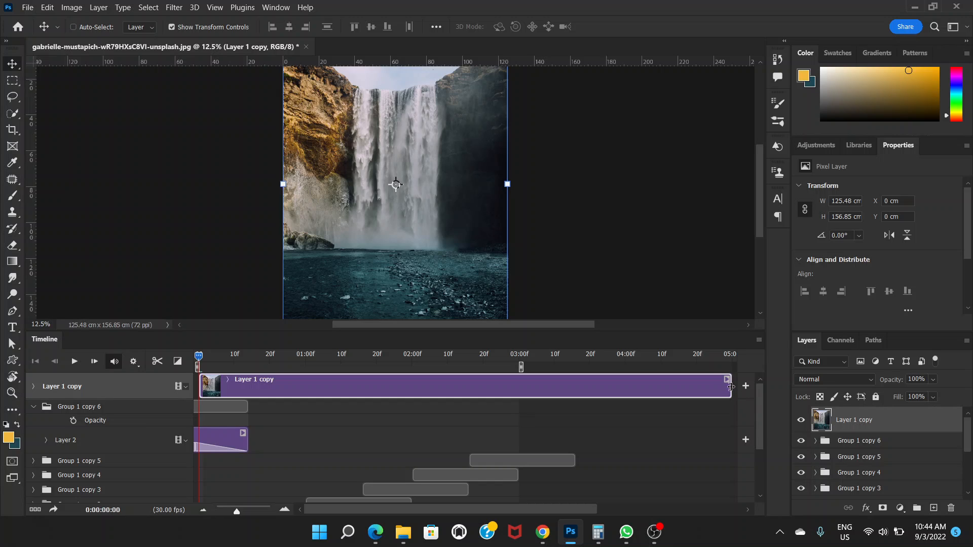
left_click_drag(730, 387, 524, 403)
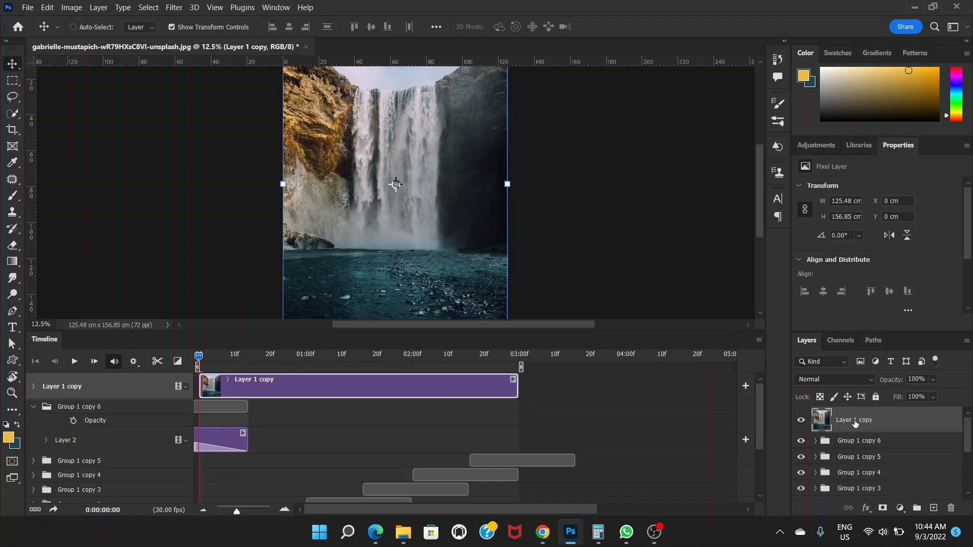
- Add a layer mask to Layer 1 copy and invert it to black
left_click(882, 508)
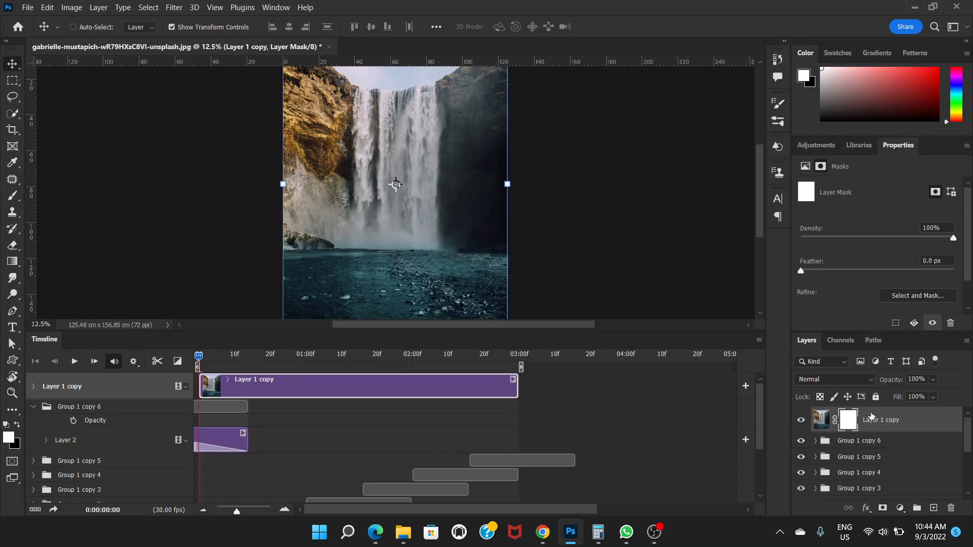
key("ctrl+i")
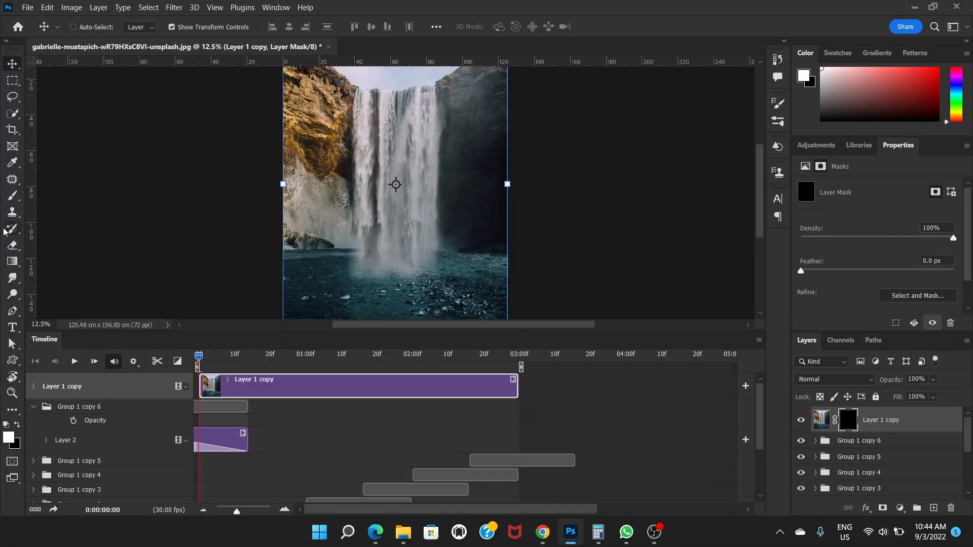
- Set up the Brush tool with a Soft Round tip of 417 px and 0% hardness
left_click(11, 197)
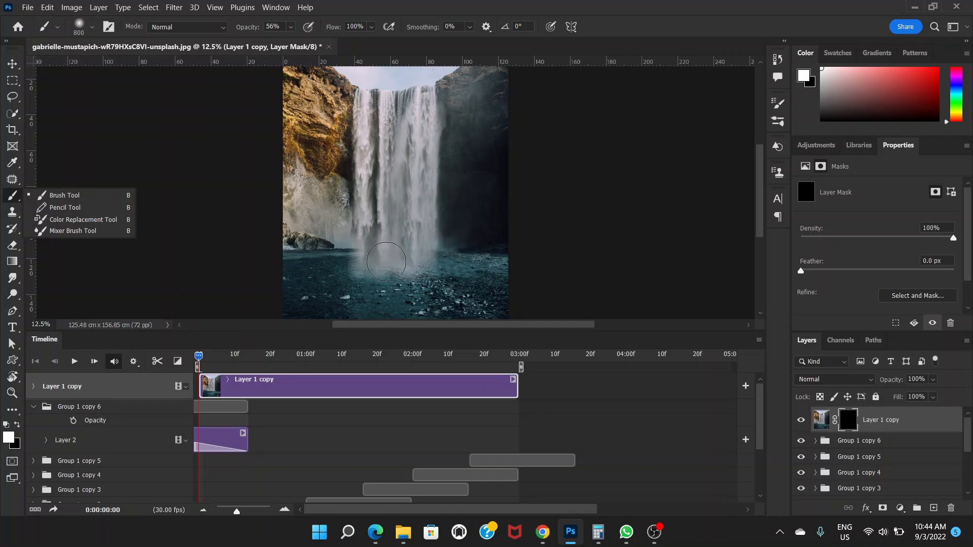
right_click(401, 247)
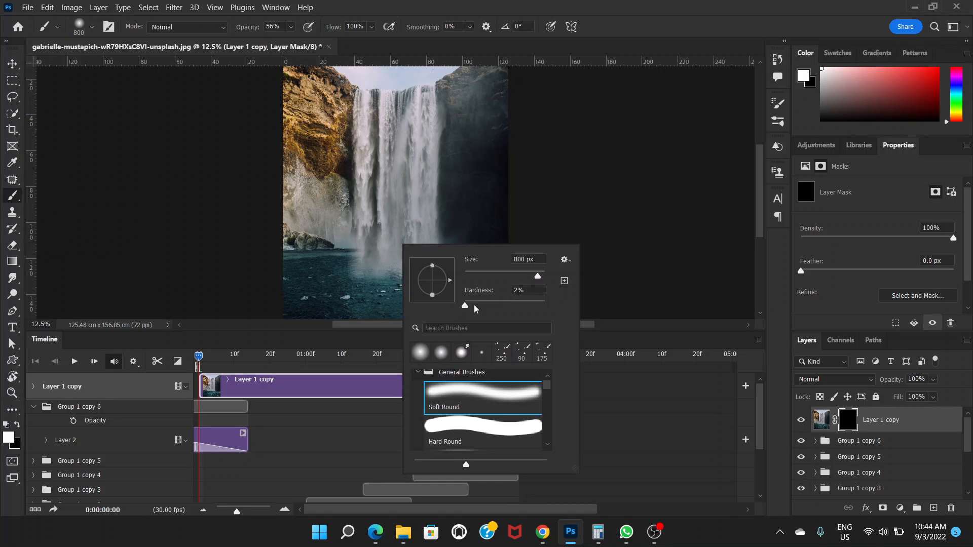
left_click_drag(473, 306, 463, 305)
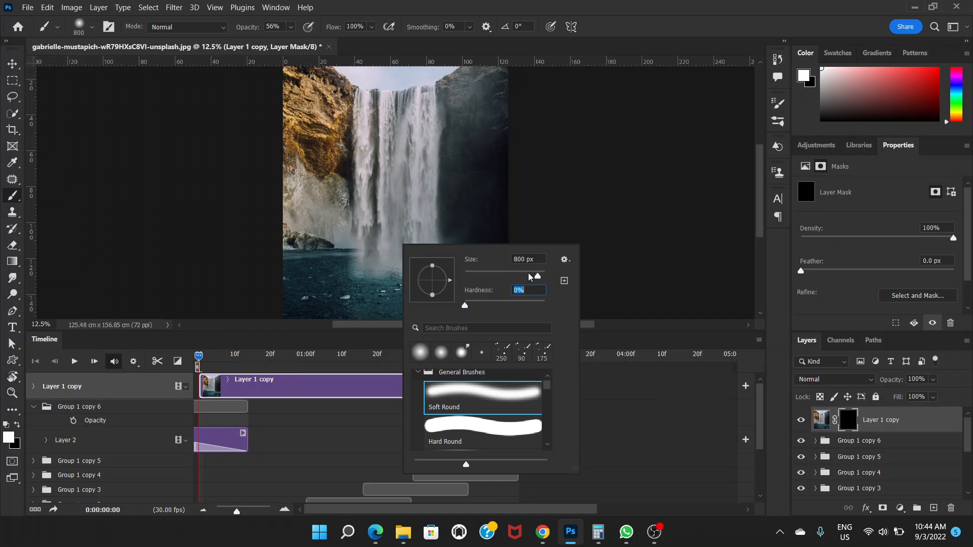
mouse_move(537, 277)
left_mouse_down()
mouse_move(517, 277)
mouse_move(528, 276)
left_mouse_up()
left_click(534, 277)
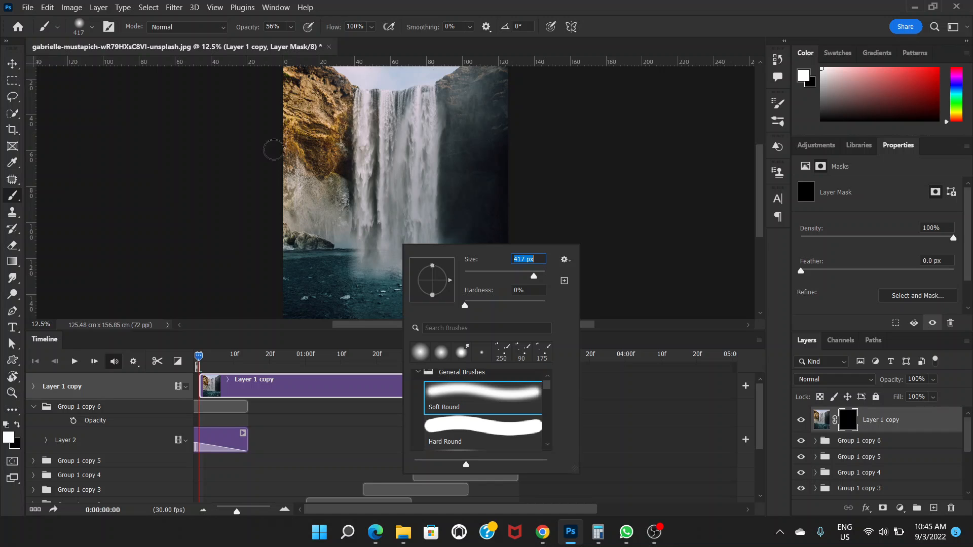
- Paint white on Layer 1 copy's mask along the waterfall's base, with the brush at 50% opacity and 600 px
left_click(291, 30)
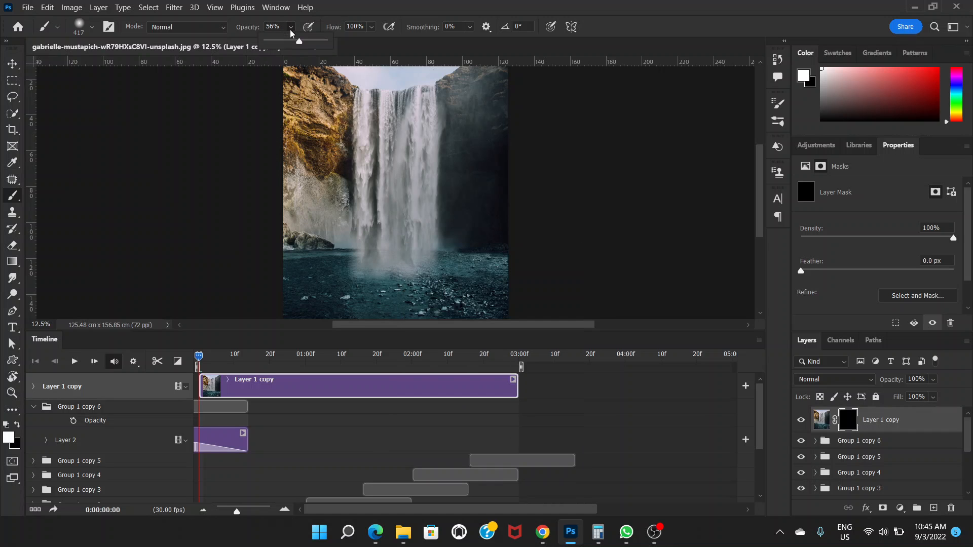
left_click_drag(299, 40, 296, 40)
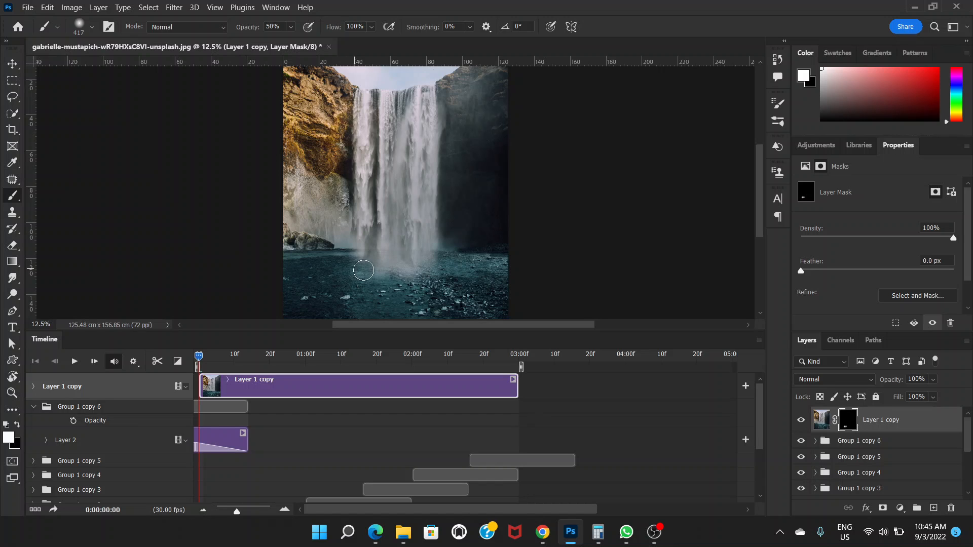
key("bracketright")
key("bracketright")
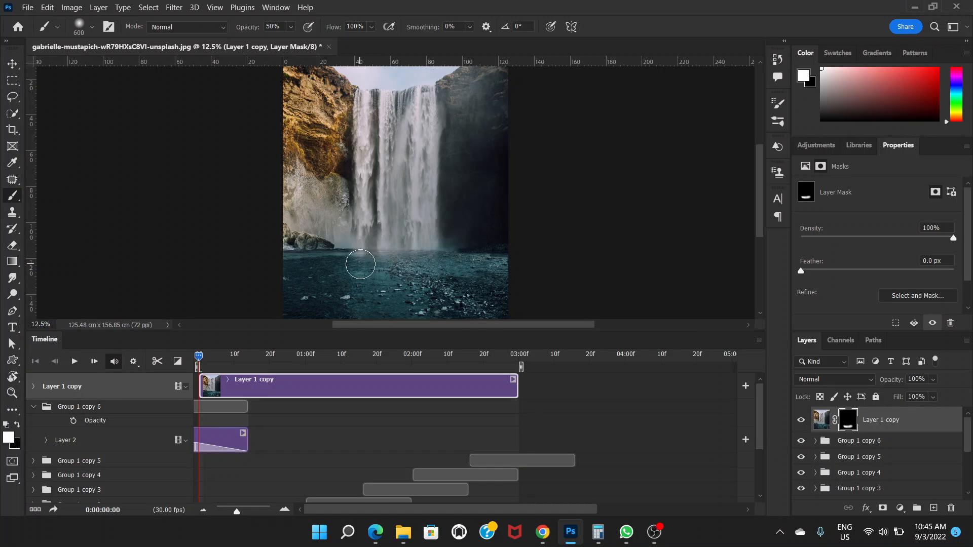
mouse_move(360, 264)
left_mouse_down()
mouse_move(328, 250)
mouse_move(351, 261)
mouse_move(428, 264)
mouse_move(448, 248)
mouse_move(409, 262)
left_mouse_up()
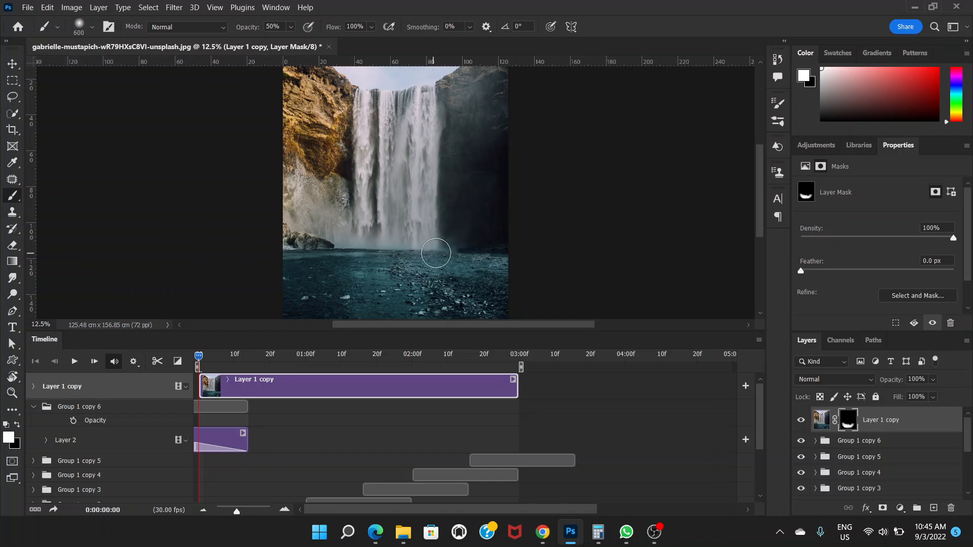
left_click_drag(436, 253, 472, 248)
- Compare the image with Layer 1 copy hidden and shown, and play part of the timeline animation
left_click(801, 422)
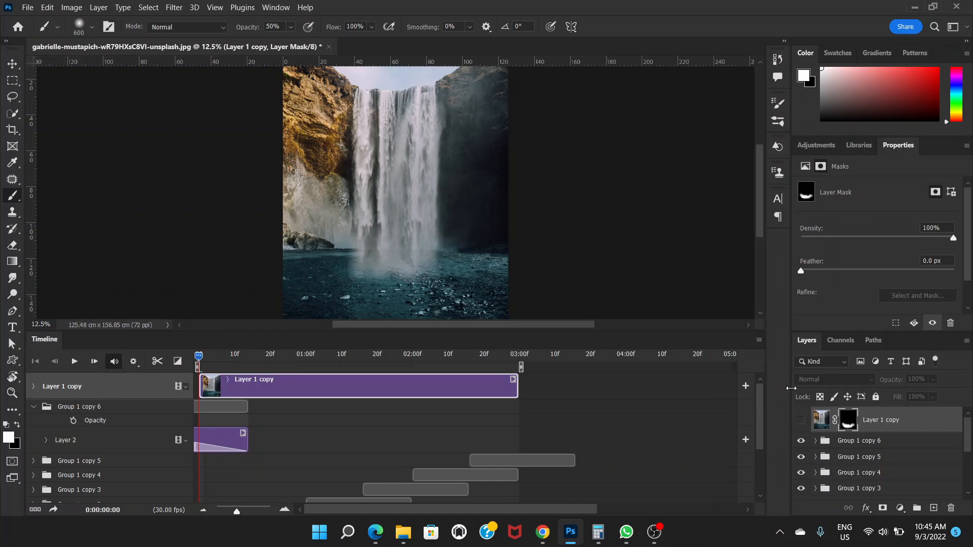
left_click(802, 420)
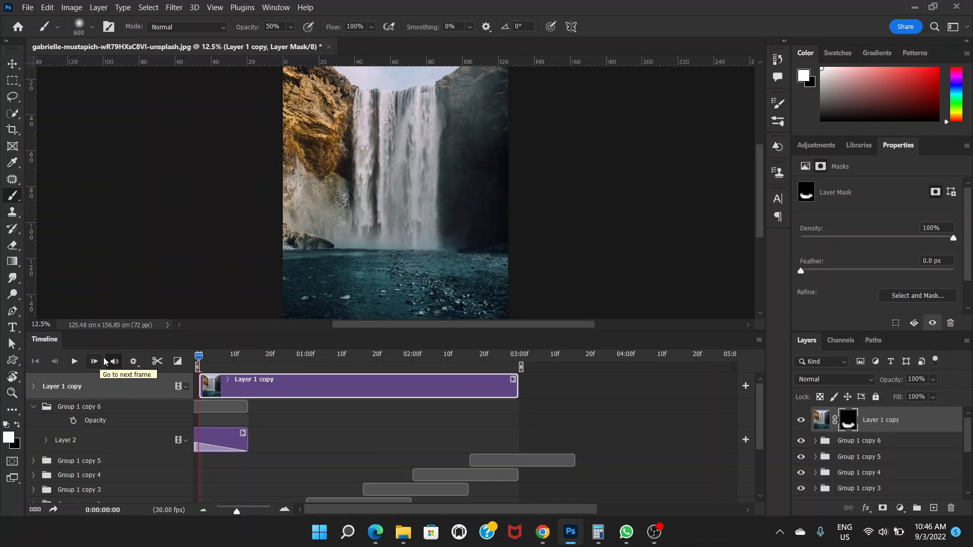
left_click(135, 362)
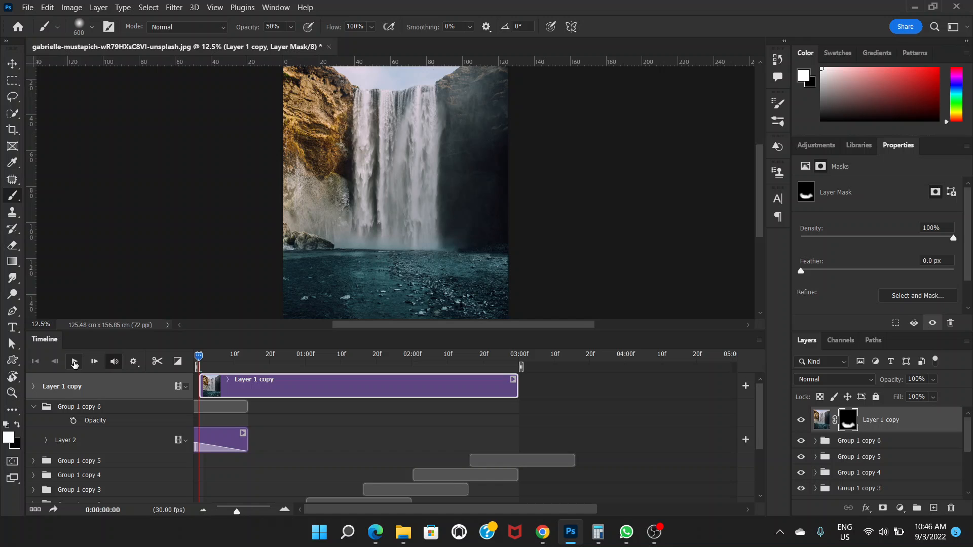
left_click(75, 363)
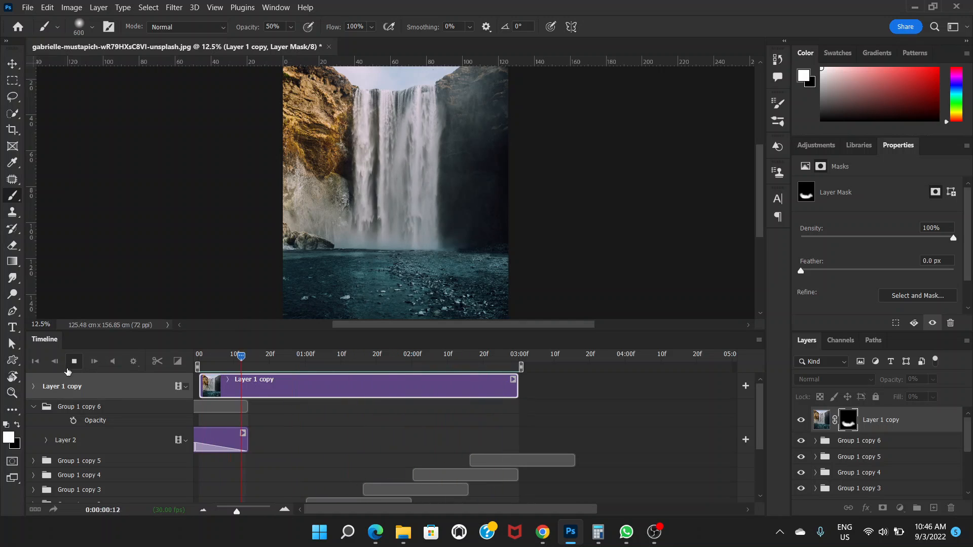
left_click(74, 363)
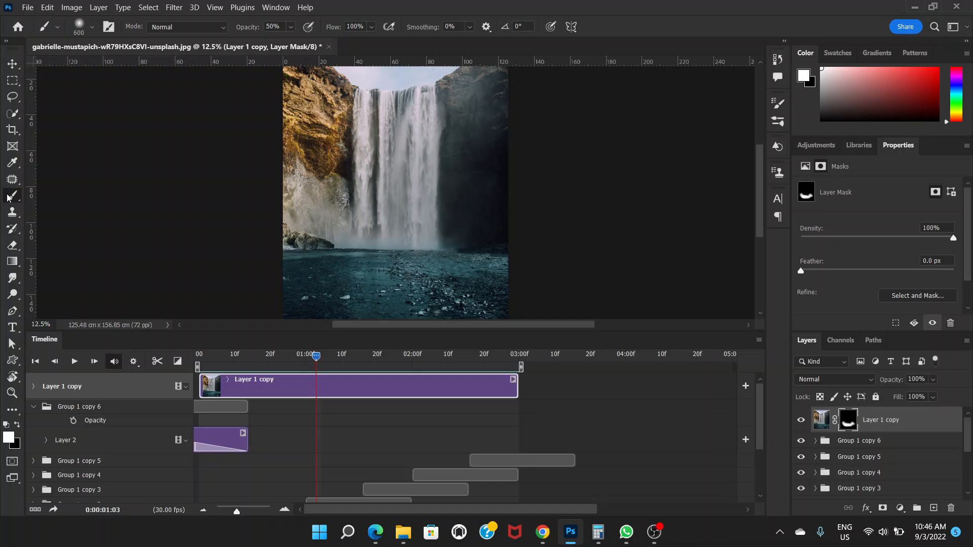
- Raise the brush opacity to 76% and paint white on the mask over the water below the falls
left_click(292, 27)
left_click_drag(308, 44, 311, 44)
left_click(364, 286)
mouse_move(372, 268)
left_mouse_down()
mouse_move(360, 269)
mouse_move(404, 294)
mouse_move(367, 301)
mouse_move(427, 287)
left_mouse_up()
left_click_drag(340, 297, 435, 306)
- Play back the waterfall animation, giving the image more room and viewing it at 16.67% zoom
left_click(76, 361)
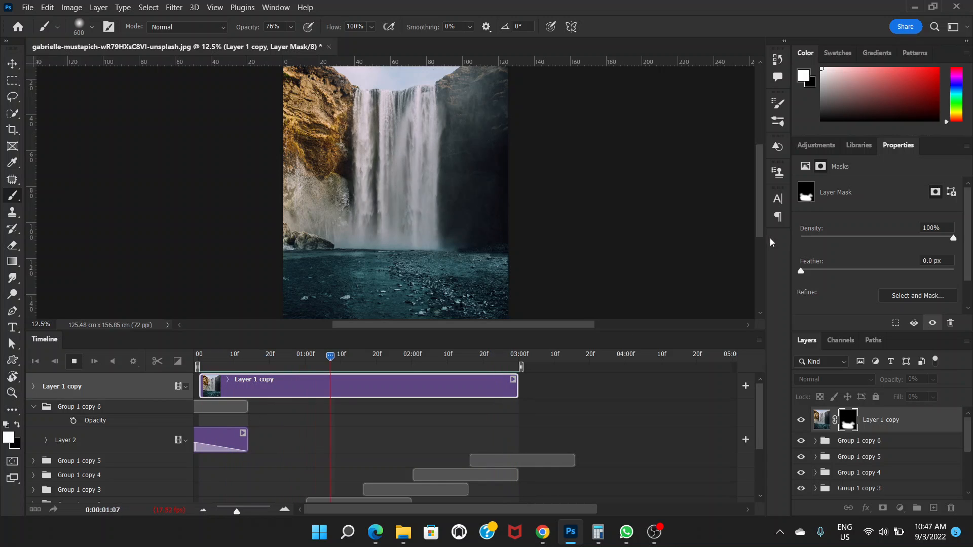
key("space")
left_click(34, 387)
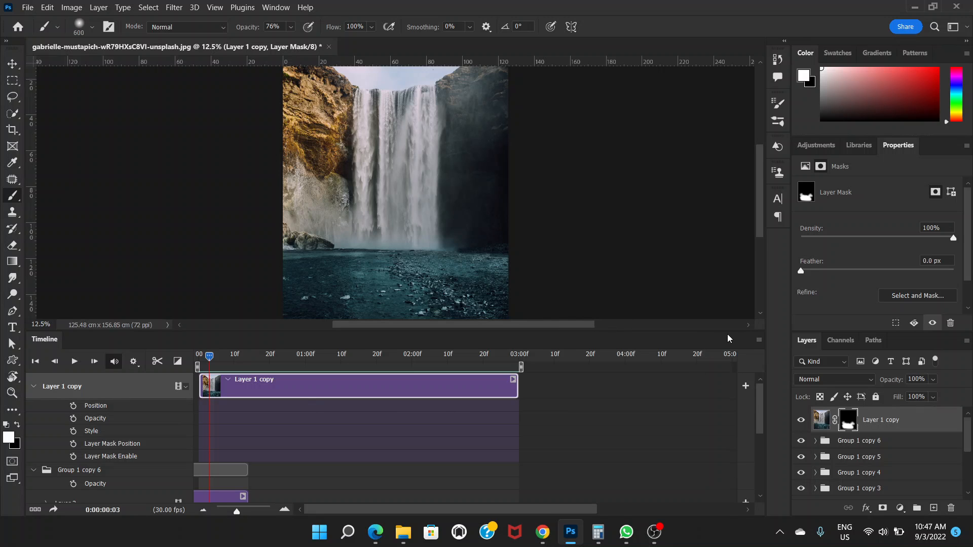
left_click_drag(727, 331, 726, 420)
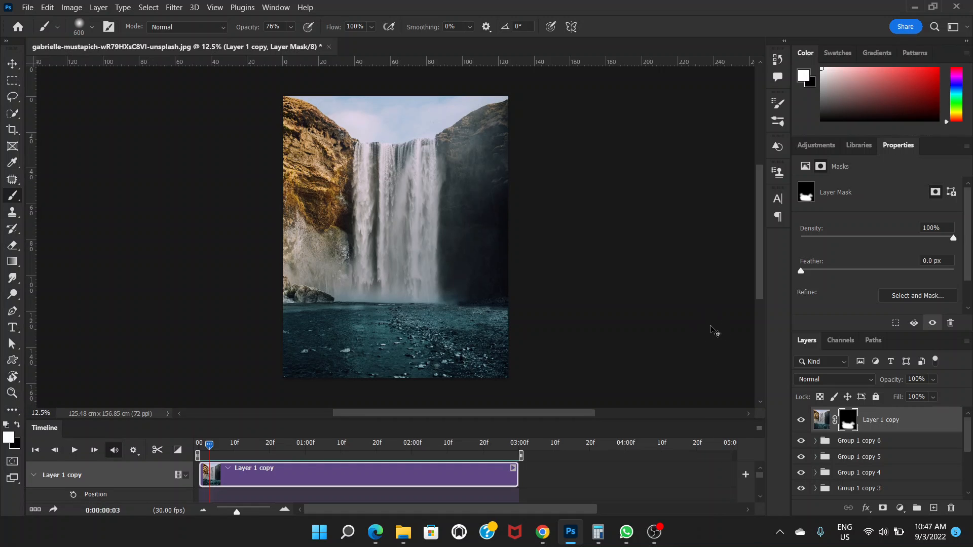
key("ctrl+plus")
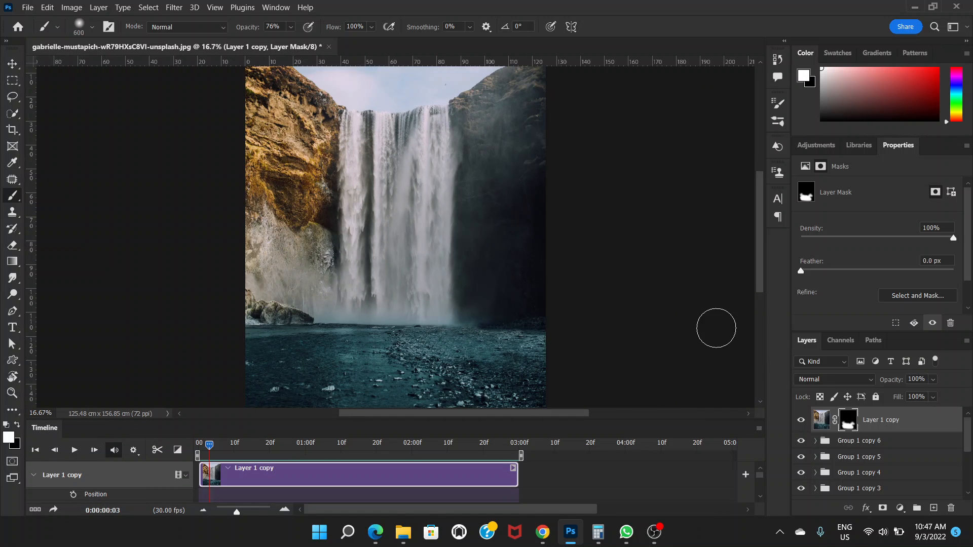
left_click(74, 450)
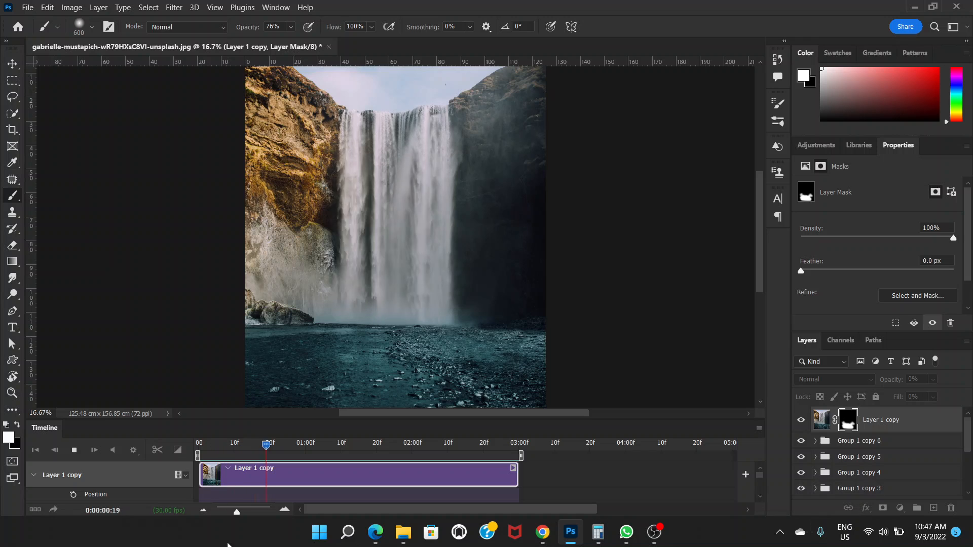
left_click(75, 451)
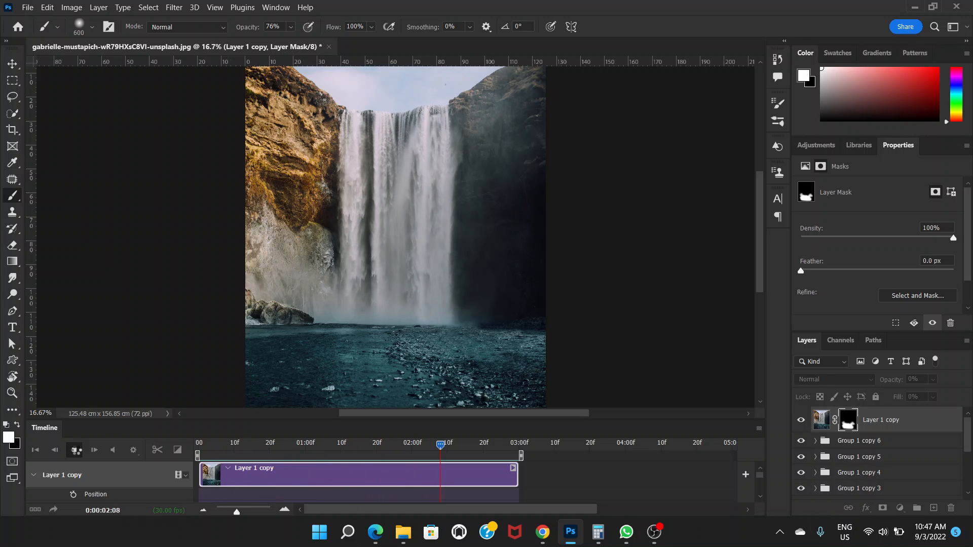
- Review the Render Video export settings for the animation and close them without rendering
left_click(29, 10)
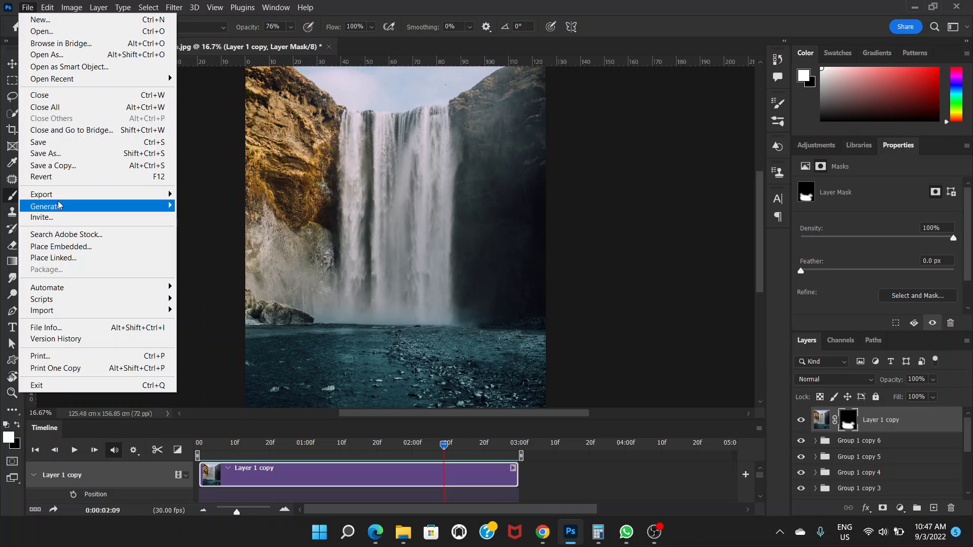
mouse_move(90, 195)
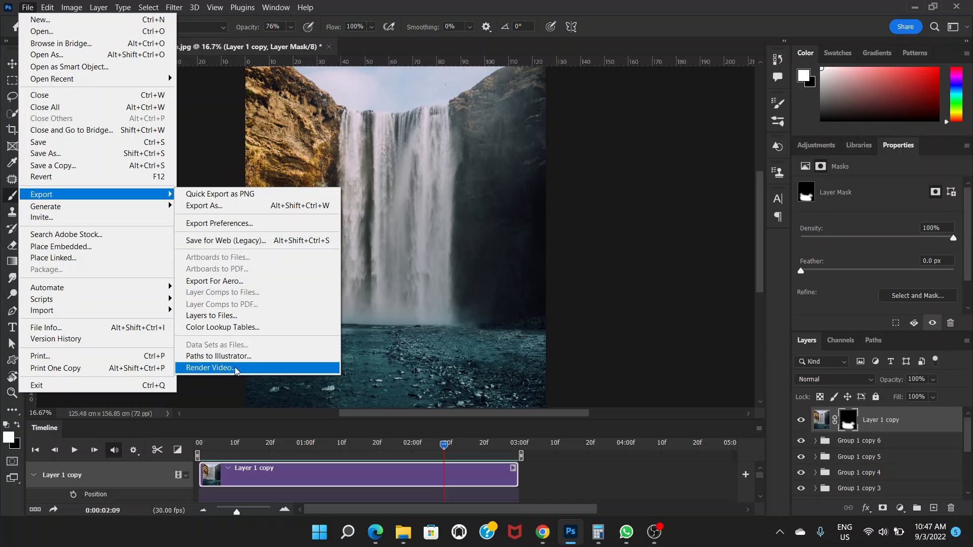
left_click(209, 368)
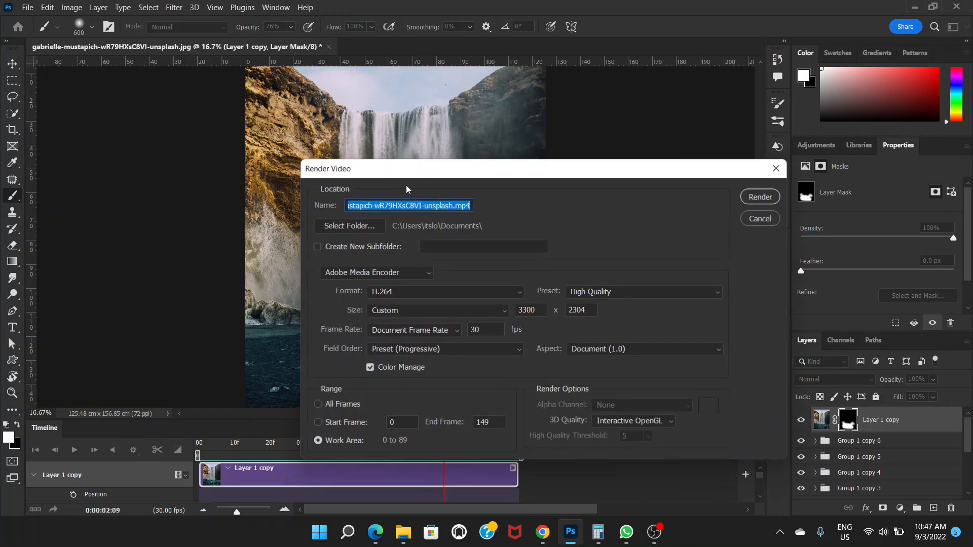
left_click_drag(485, 167, 603, 125)
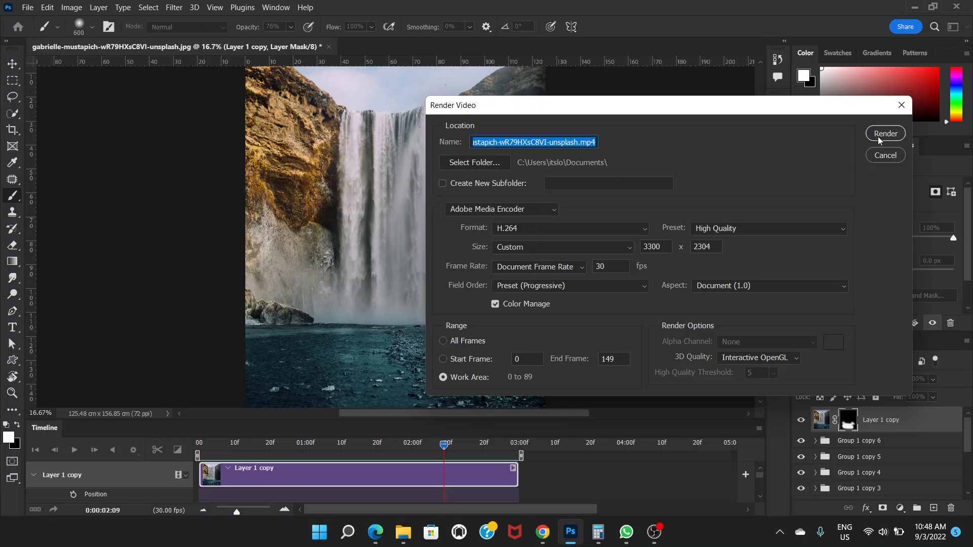
left_click_drag(851, 113, 886, 112)
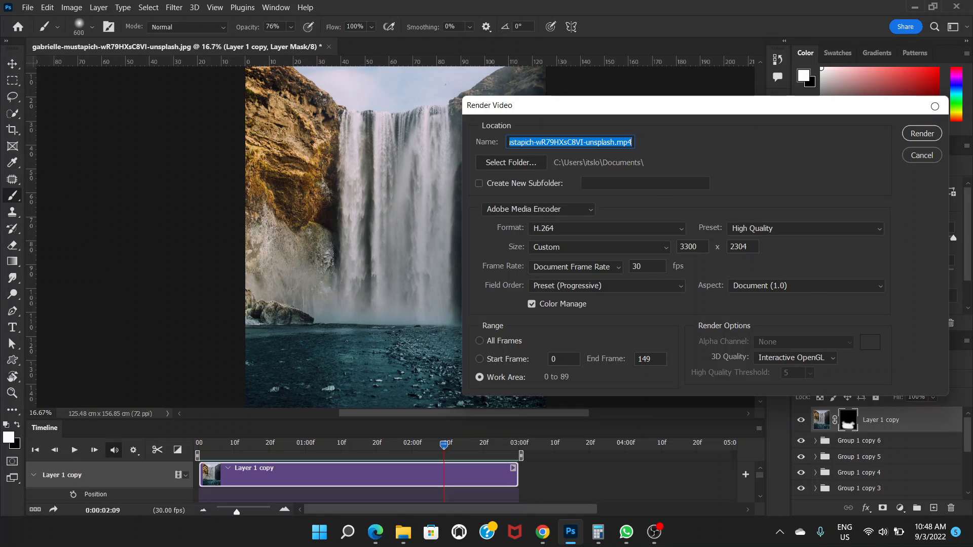
left_click(934, 106)
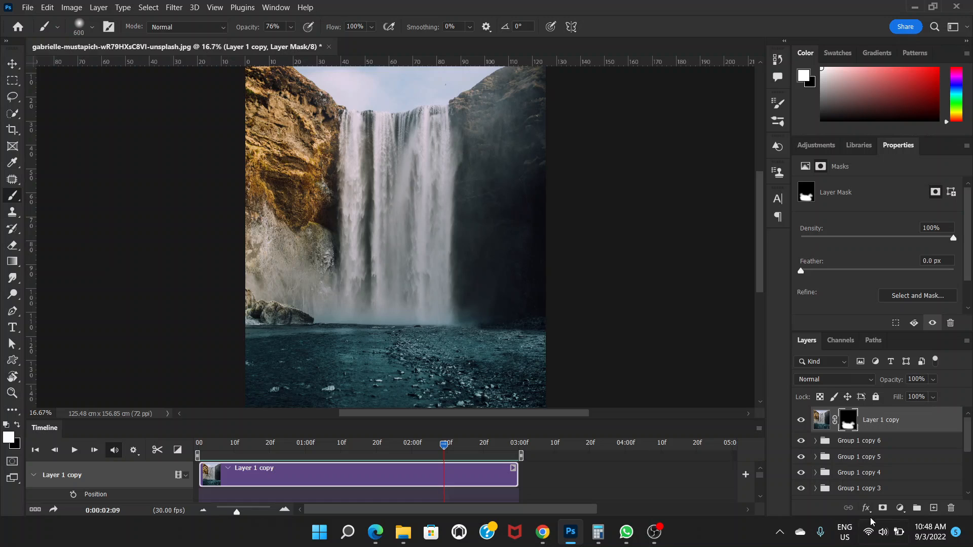